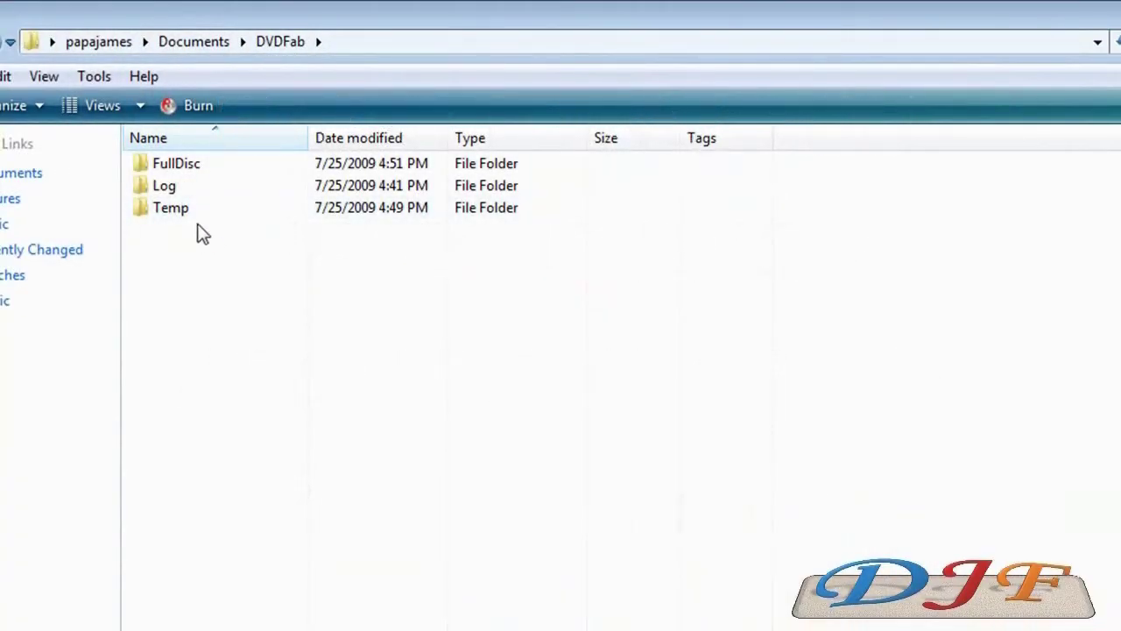
Step: Browse FullDisc > T > VIDEO_TS to show the VIDEO_TS and VTS_01_1 files, then launch ImgBurn
left_click(192, 172)
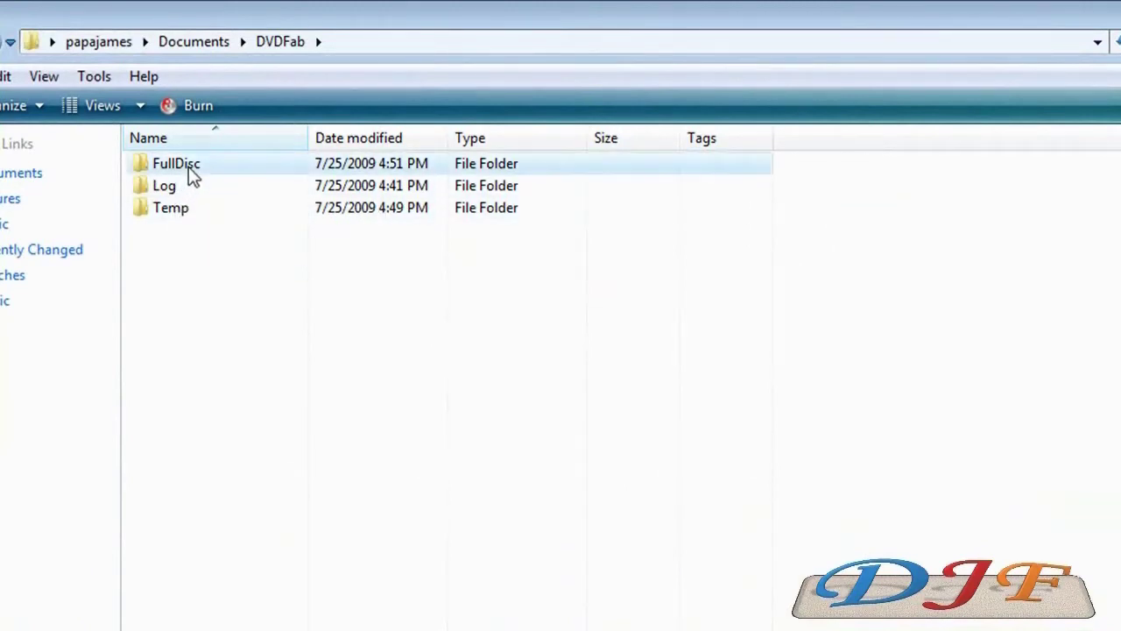
double_click(188, 169)
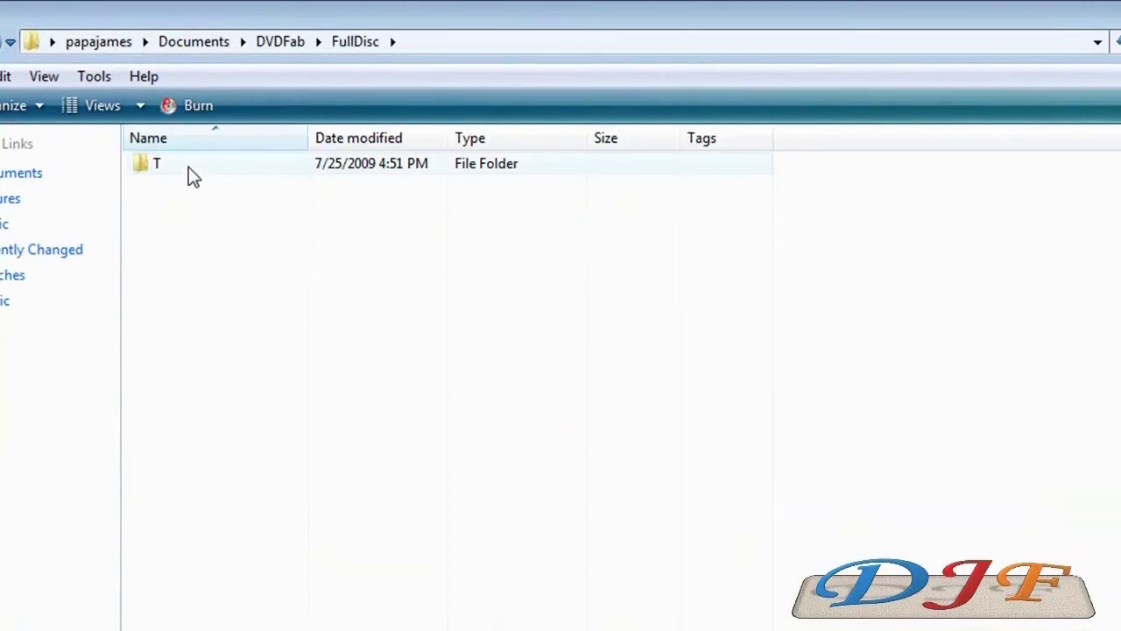
double_click(189, 168)
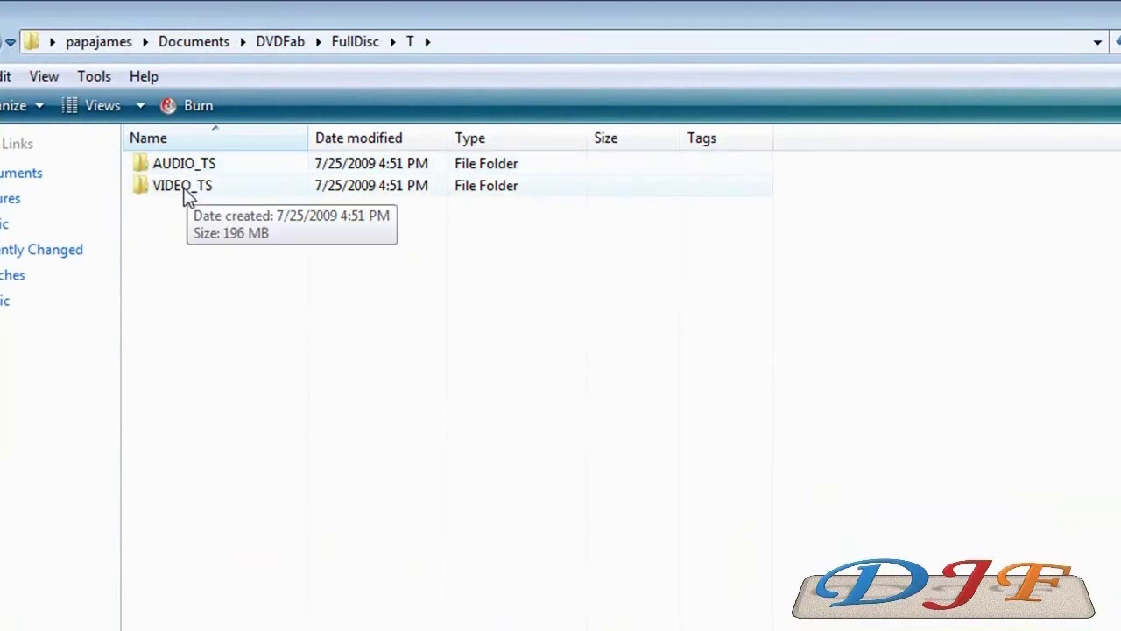
mouse_move(200, 169)
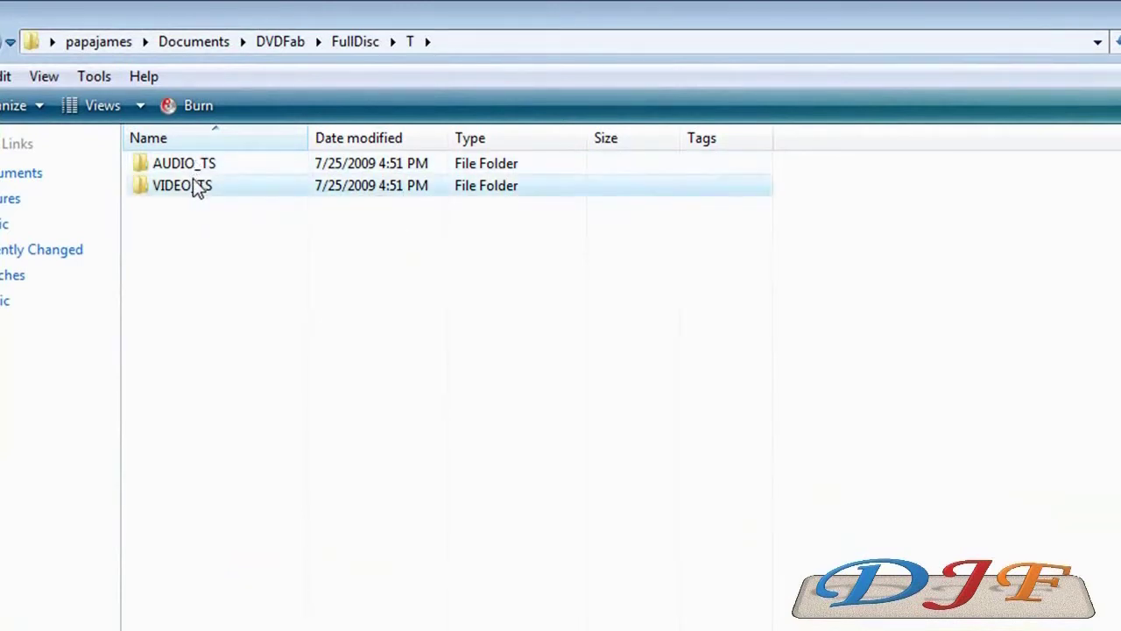
double_click(192, 185)
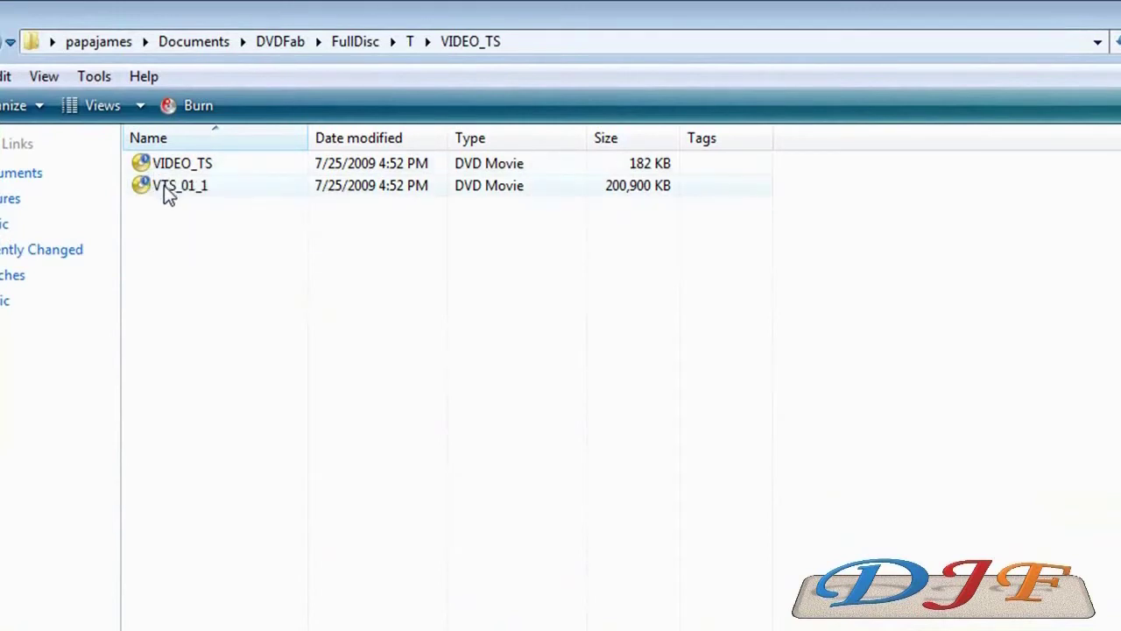
mouse_move(165, 184)
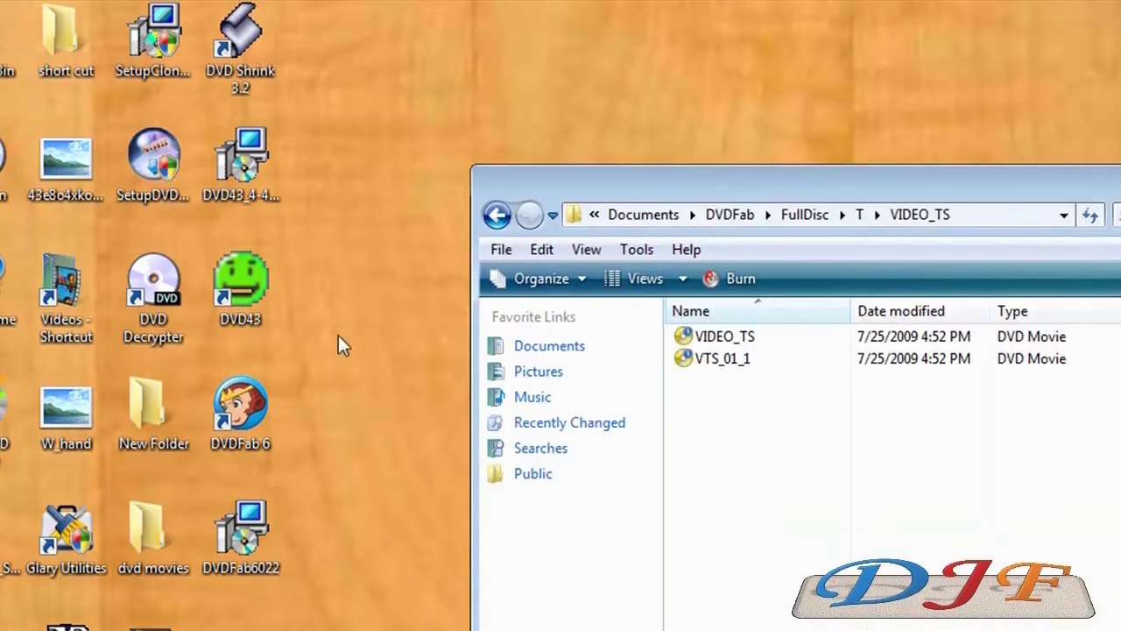
double_click(7, 162)
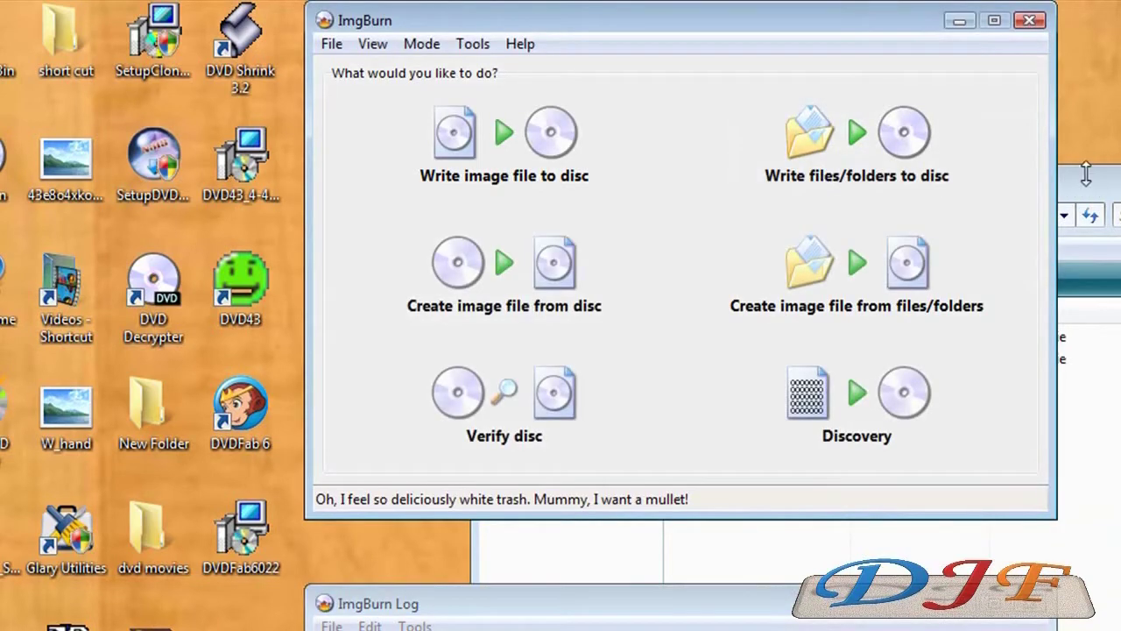
Step: In ImgBurn, pick 'Write files/folders to disc', toggle build and write modes, then close it
left_click(840, 166)
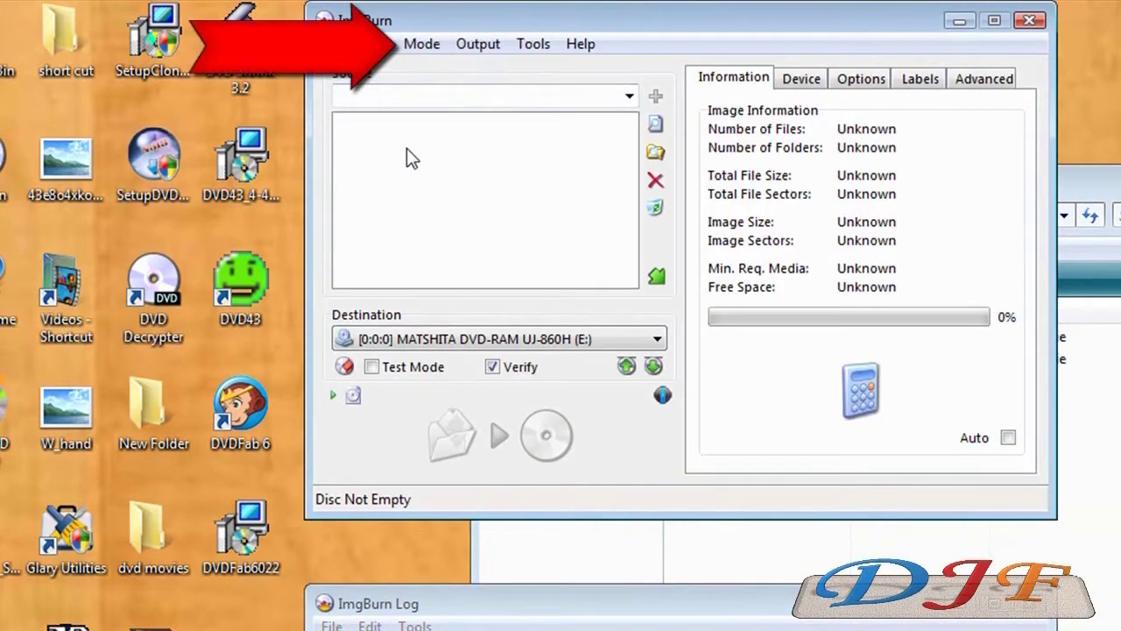
left_click(427, 46)
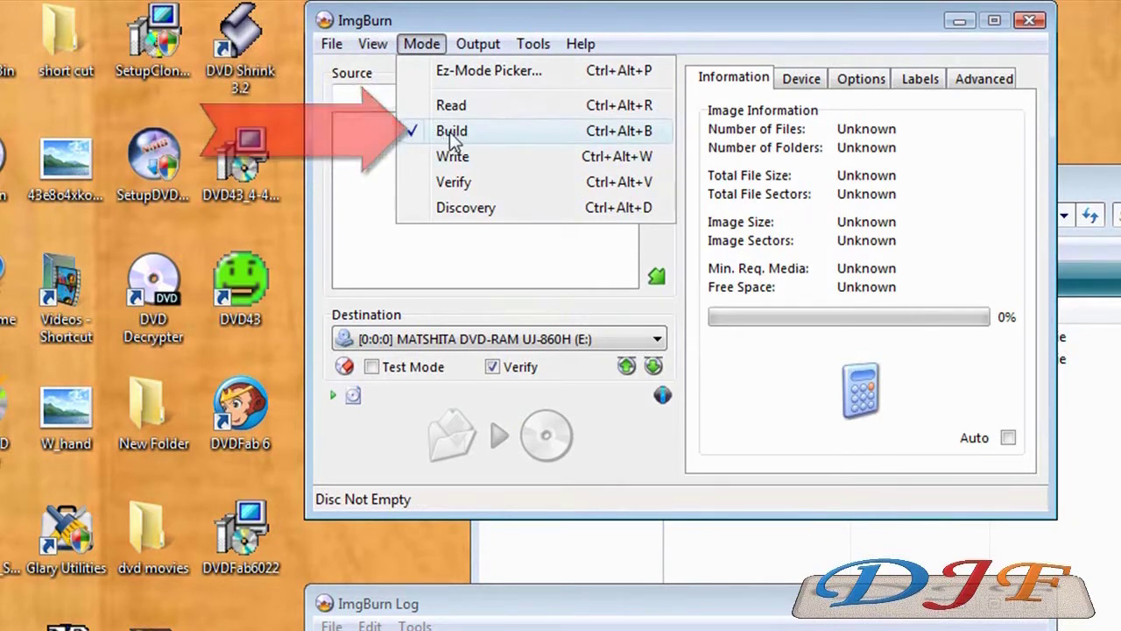
left_click(351, 273)
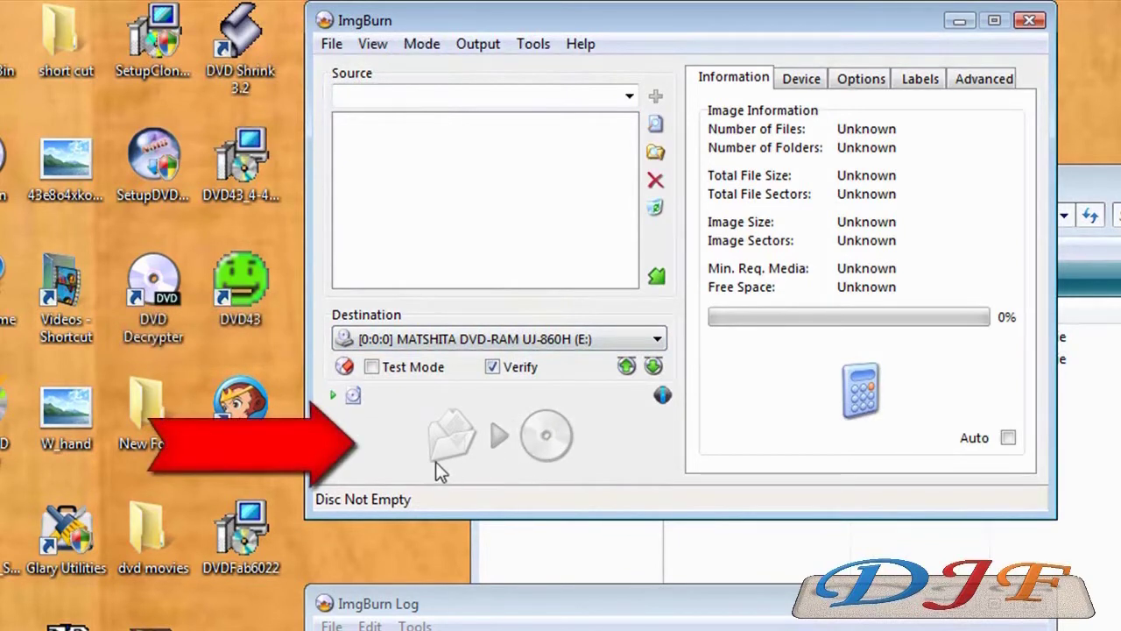
left_click(350, 399)
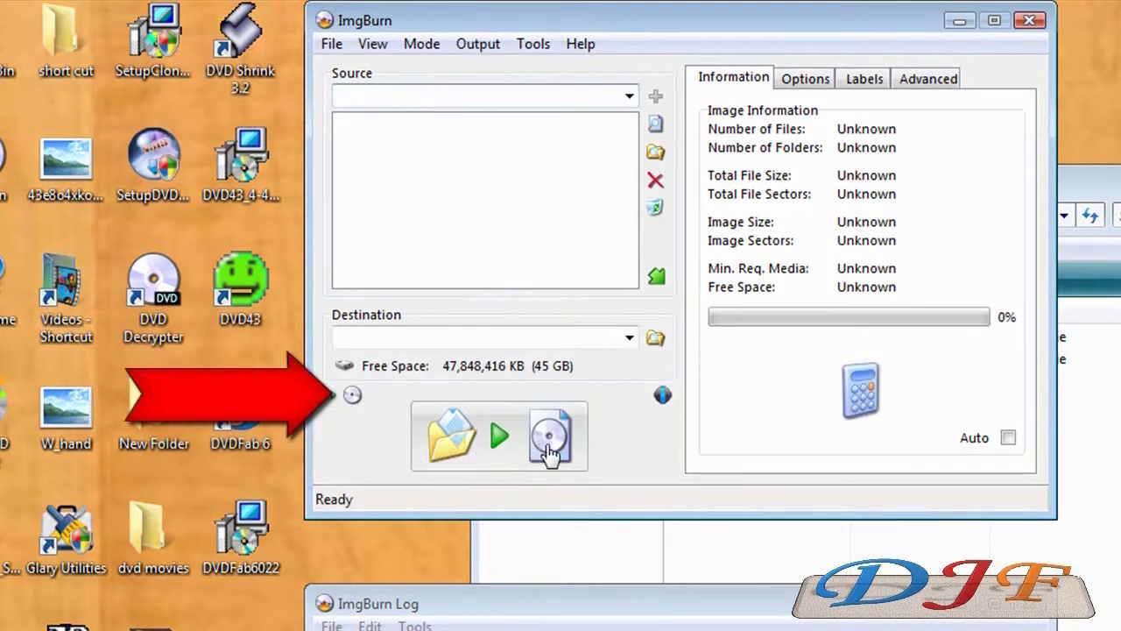
left_click(352, 395)
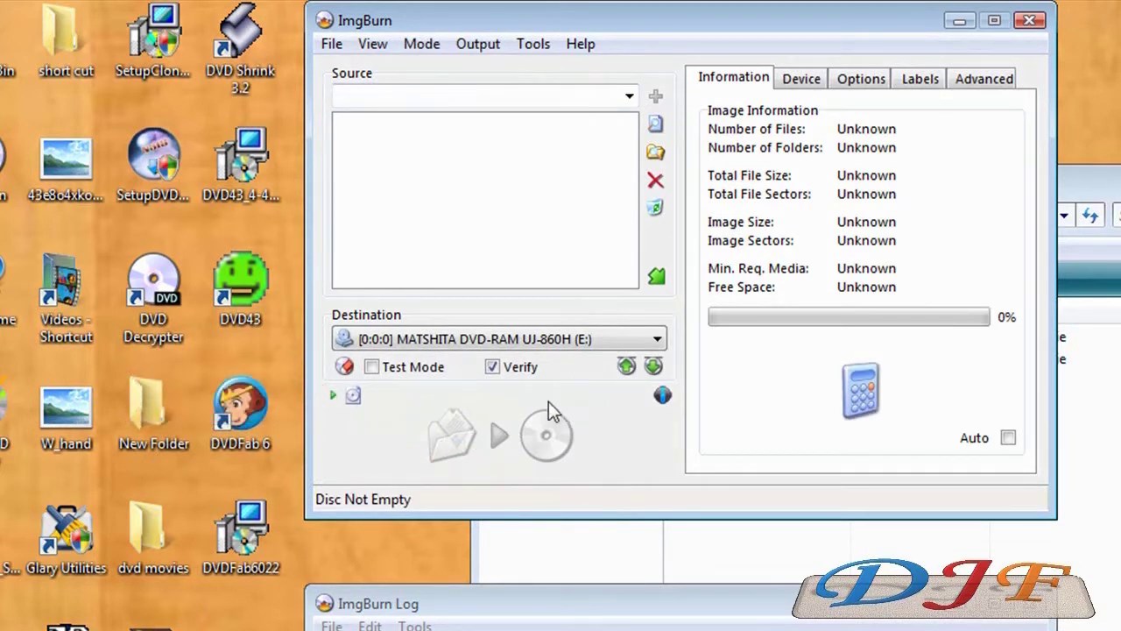
left_click(1029, 21)
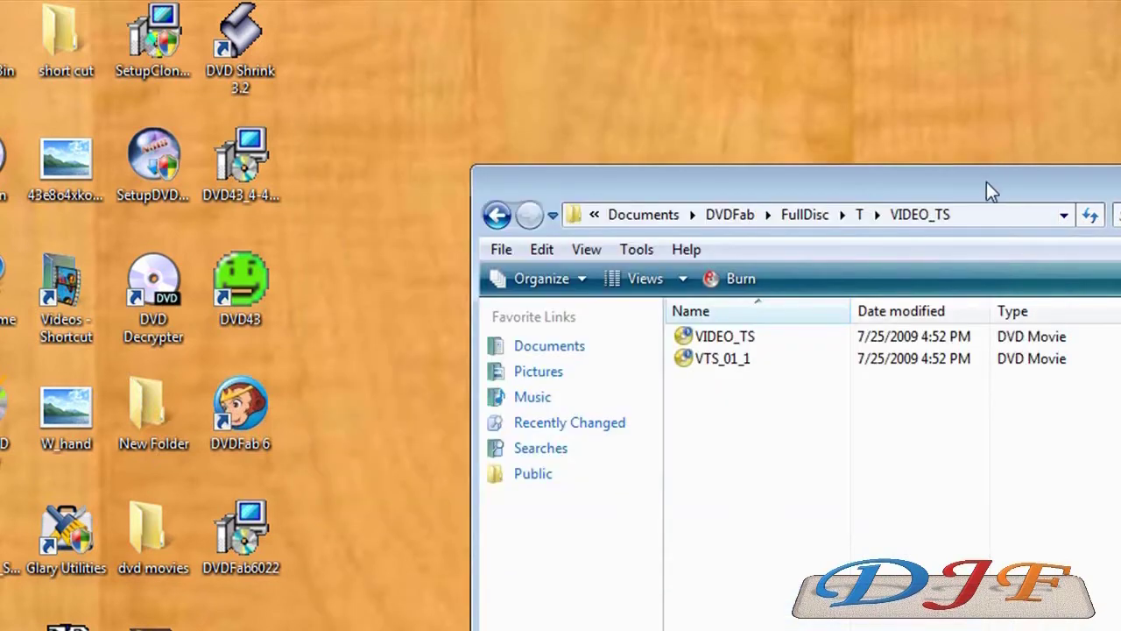
Step: Move the Explorer window aside and open the Brothersoft Free DVD Ripper result for 'freedvdripper'
left_click_drag(986, 181, 792, 101)
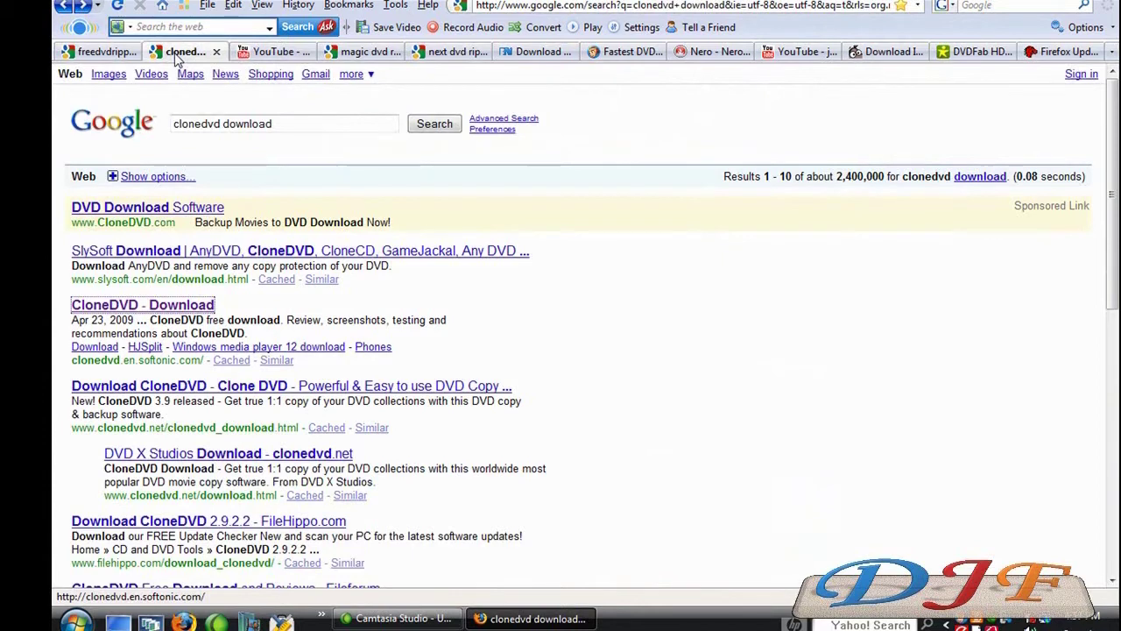
left_click(104, 51)
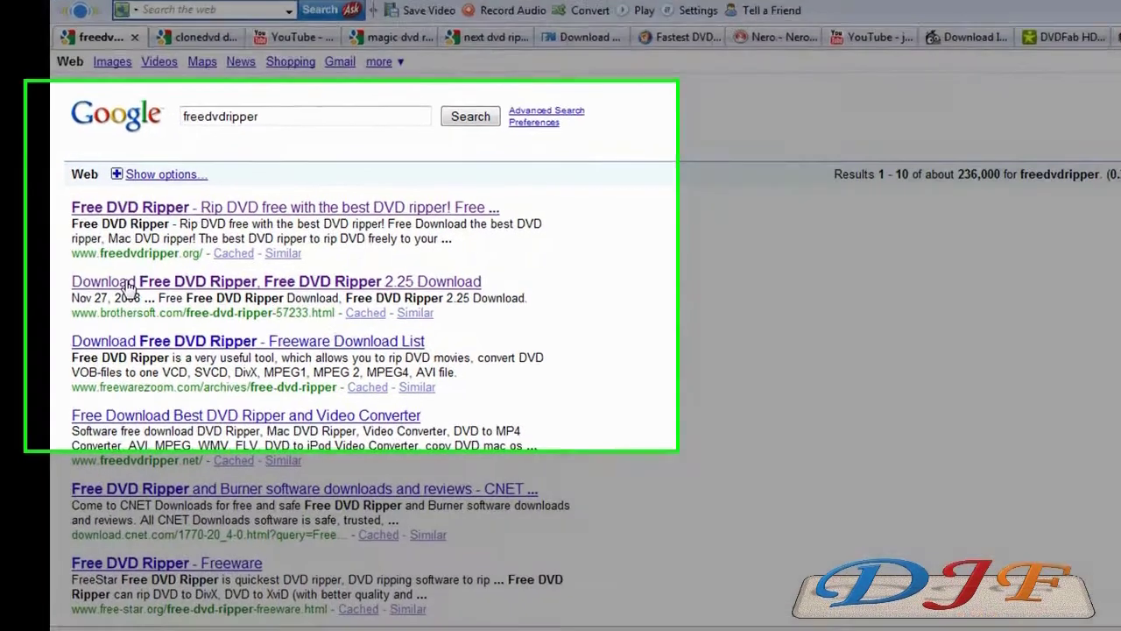
left_click(124, 275)
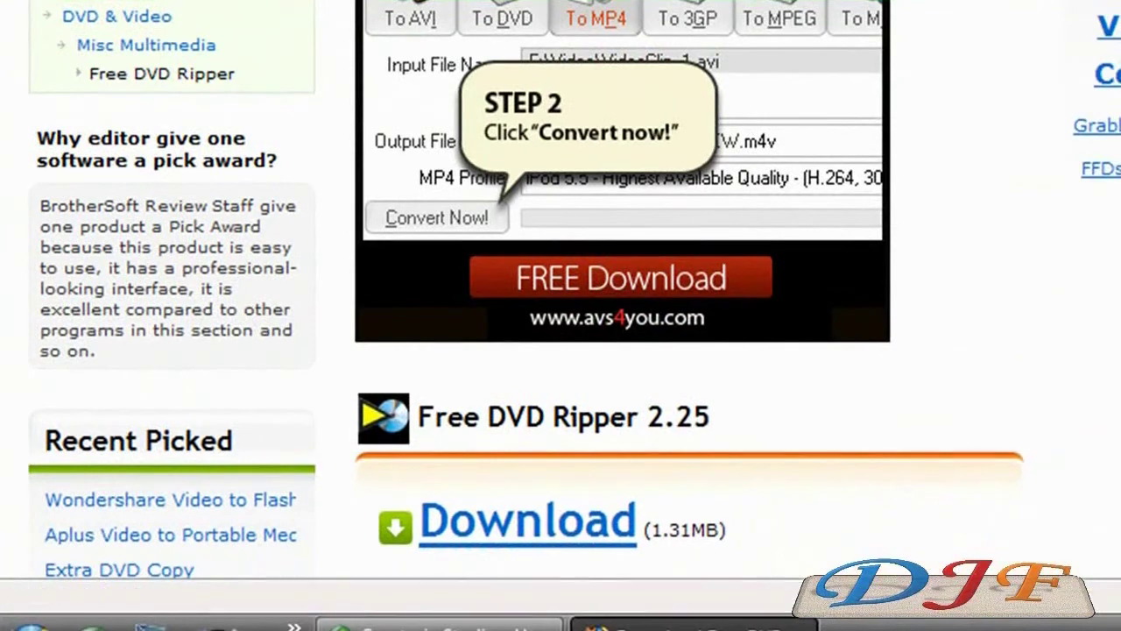
Step: Read through the Brothersoft Free DVD Ripper 2.25 details, then reopen its download page
scroll(561, 289, "down", 10)
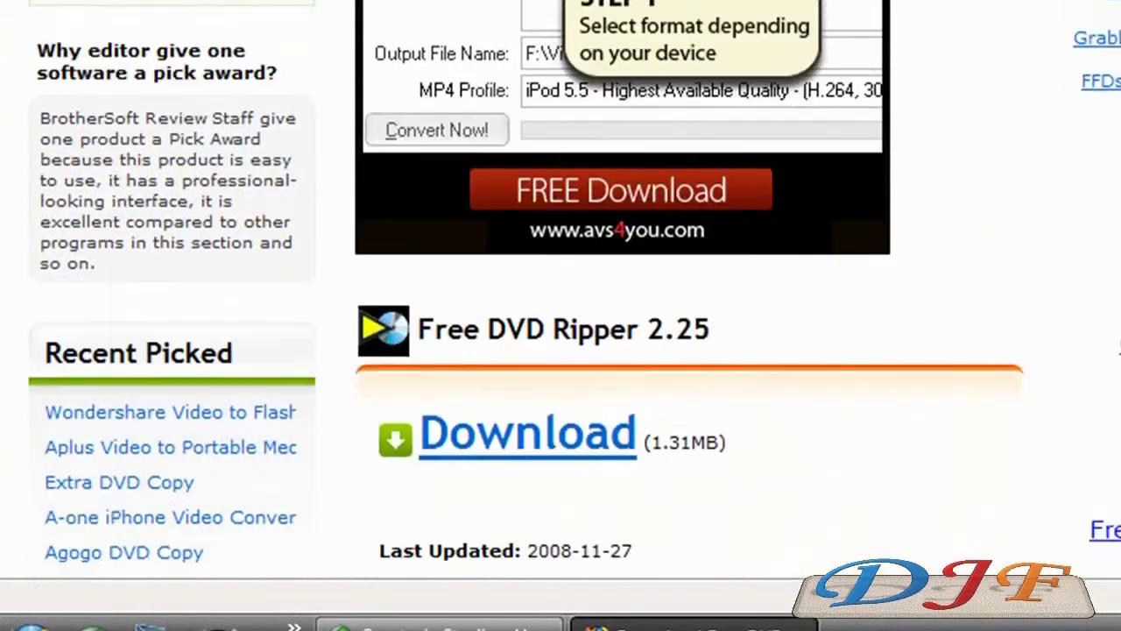
scroll(560, 289, "down", 1)
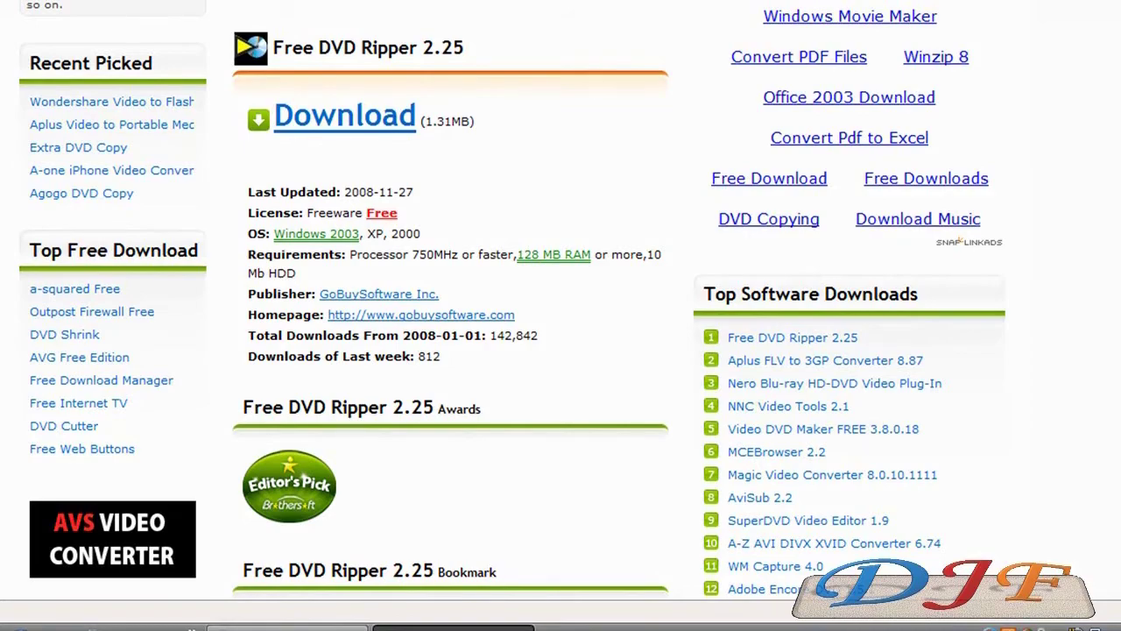
scroll(560, 300, "up", 5)
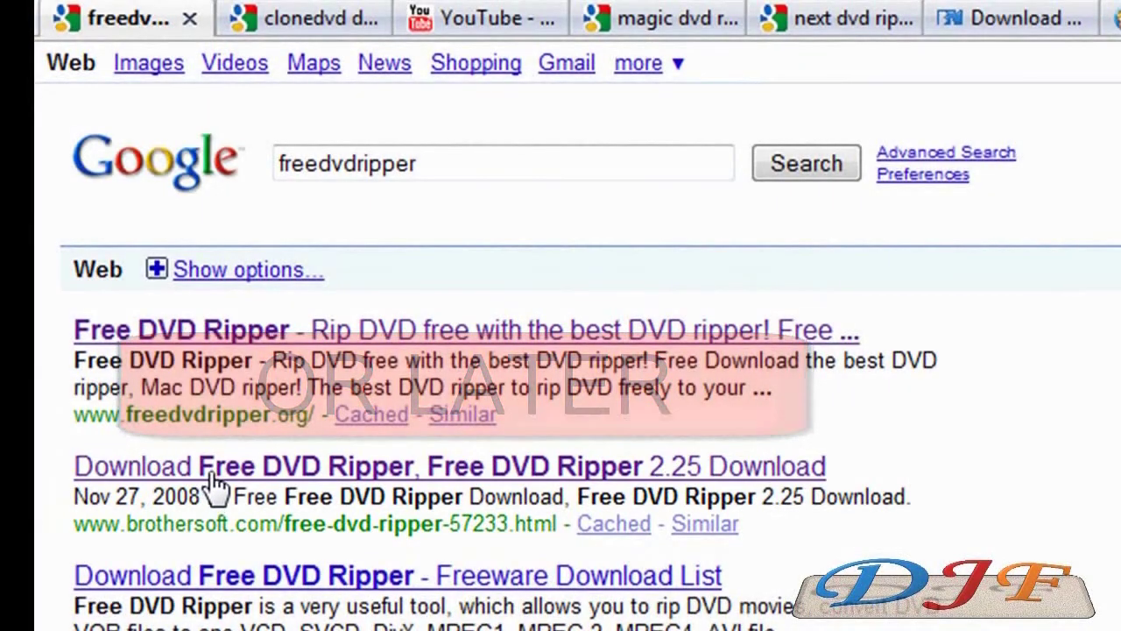
left_click(213, 470)
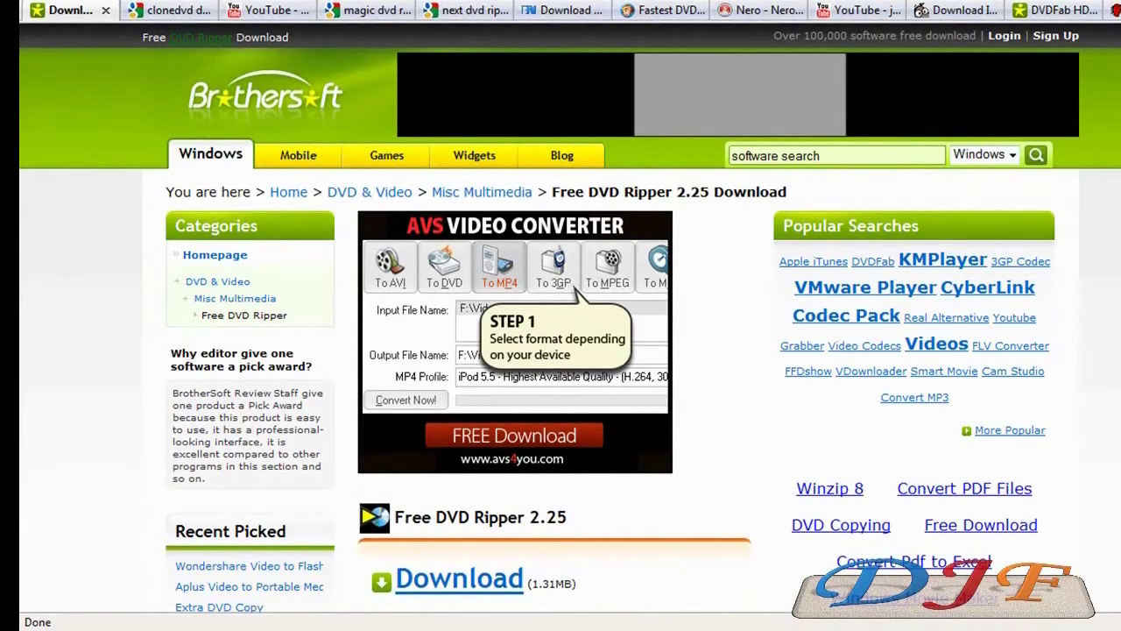
Step: Scroll to the Free DVD Ripper screenshot, view it enlarged, close it, and start the download
scroll(1105, 83, "down", 5)
scroll(610, 317, "down", 1)
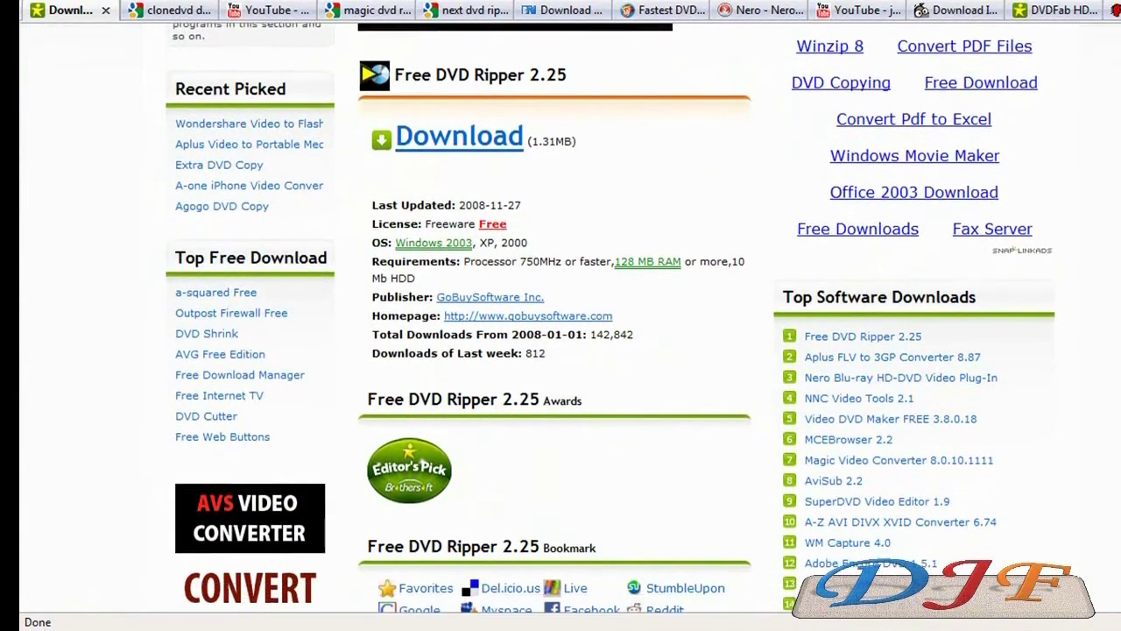
scroll(613, 315, "down", 11)
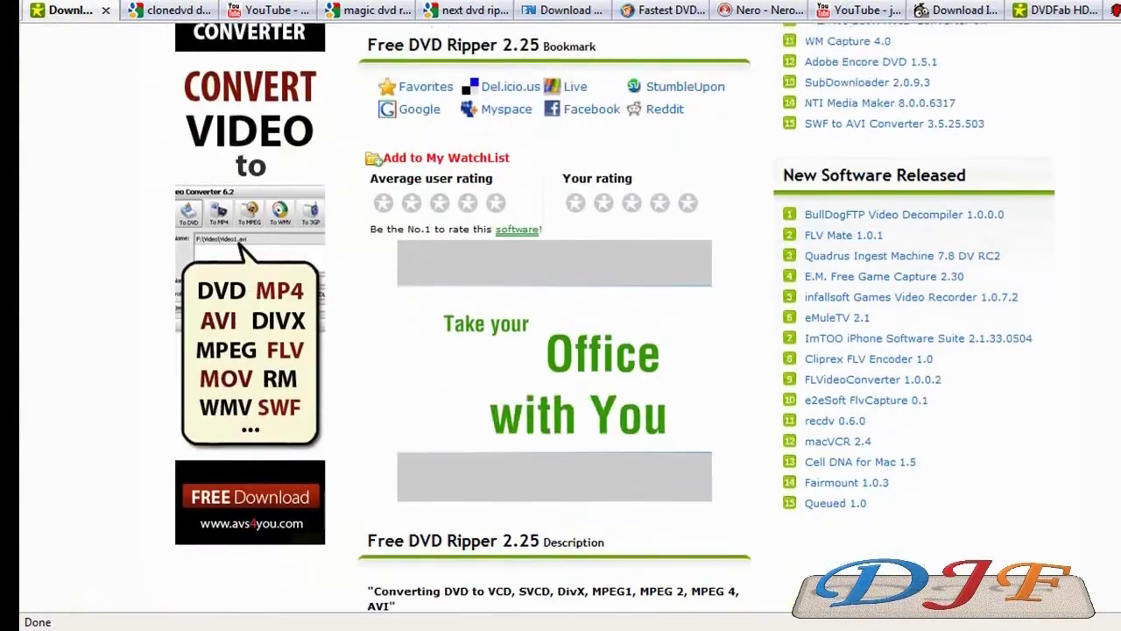
scroll(560, 315, "down", 3)
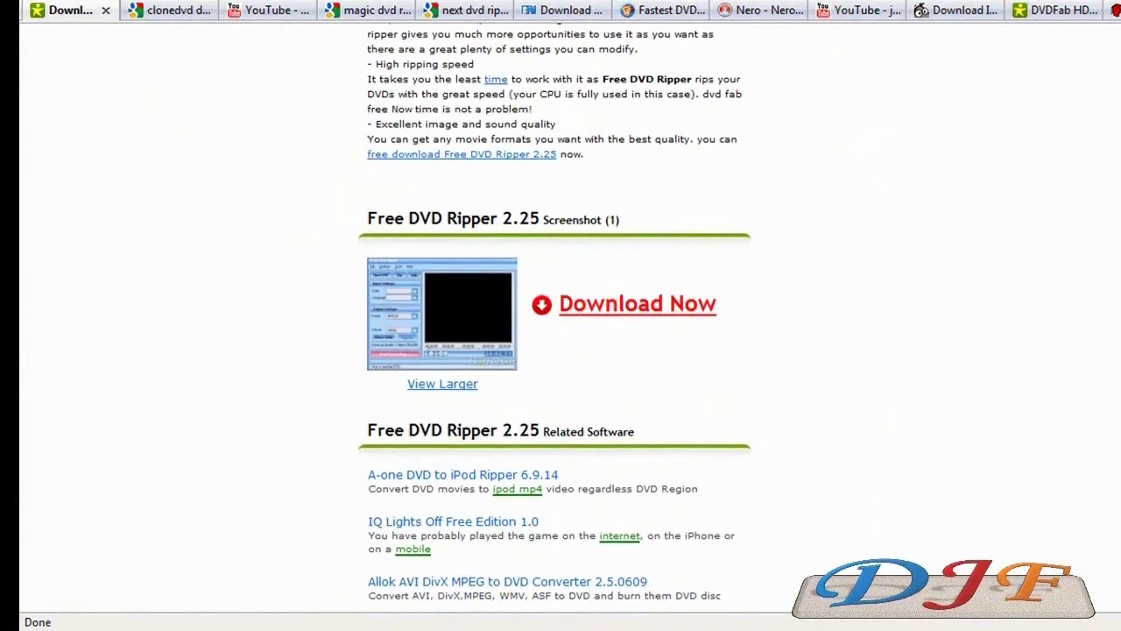
left_click(457, 384)
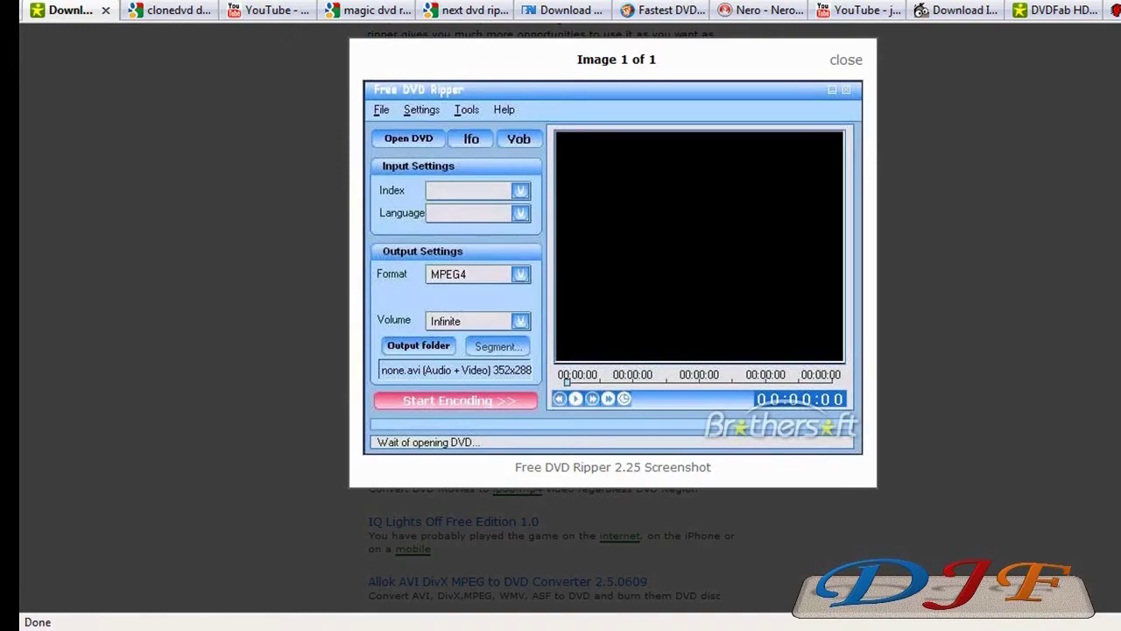
left_click(1048, 266)
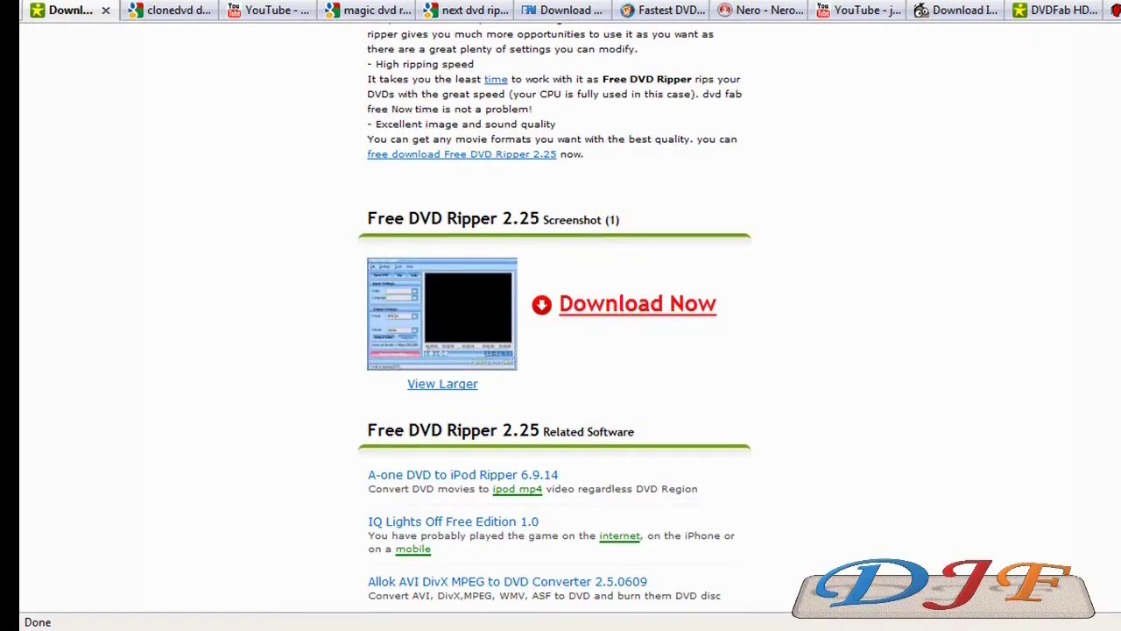
left_click(638, 303)
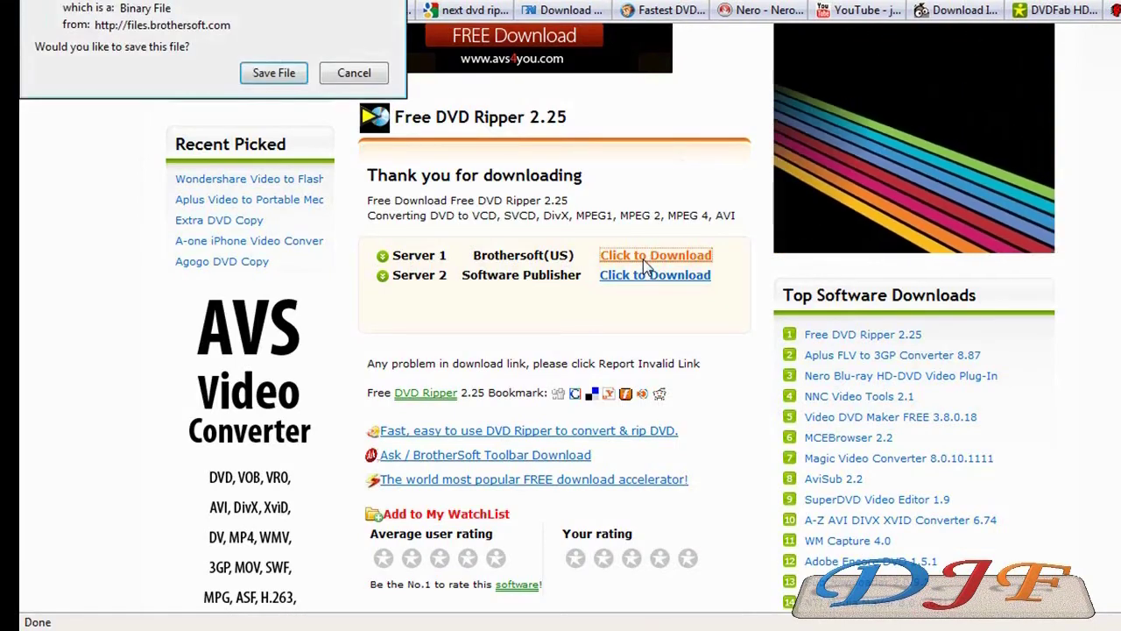
Step: Save the freedvdripper.exe installer to the Desktop
left_click(258, 72)
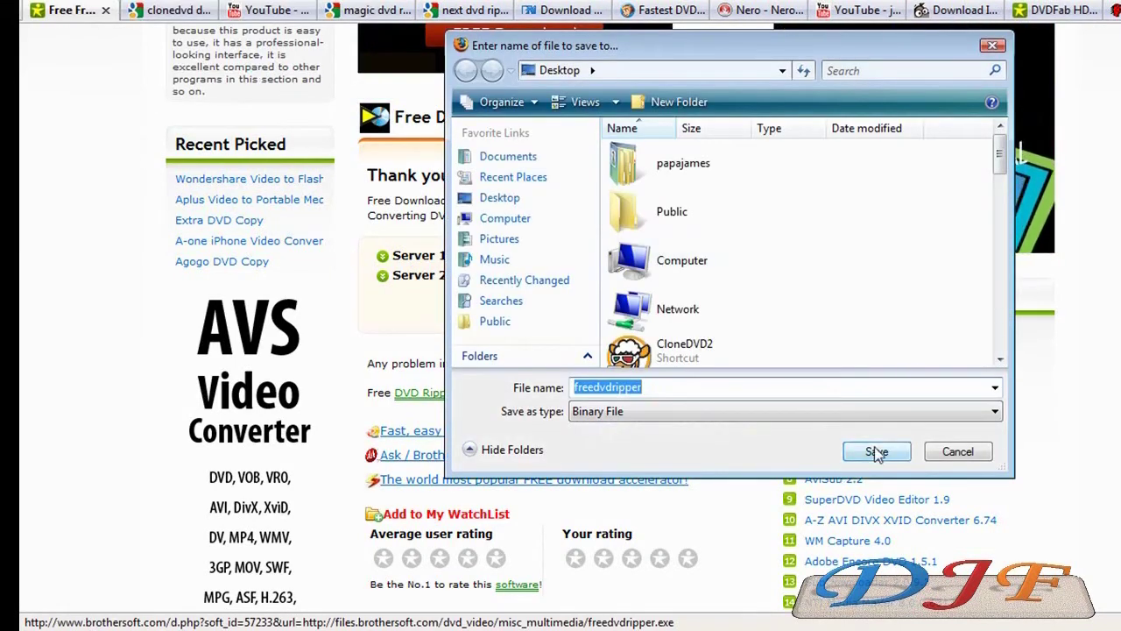
left_click(876, 451)
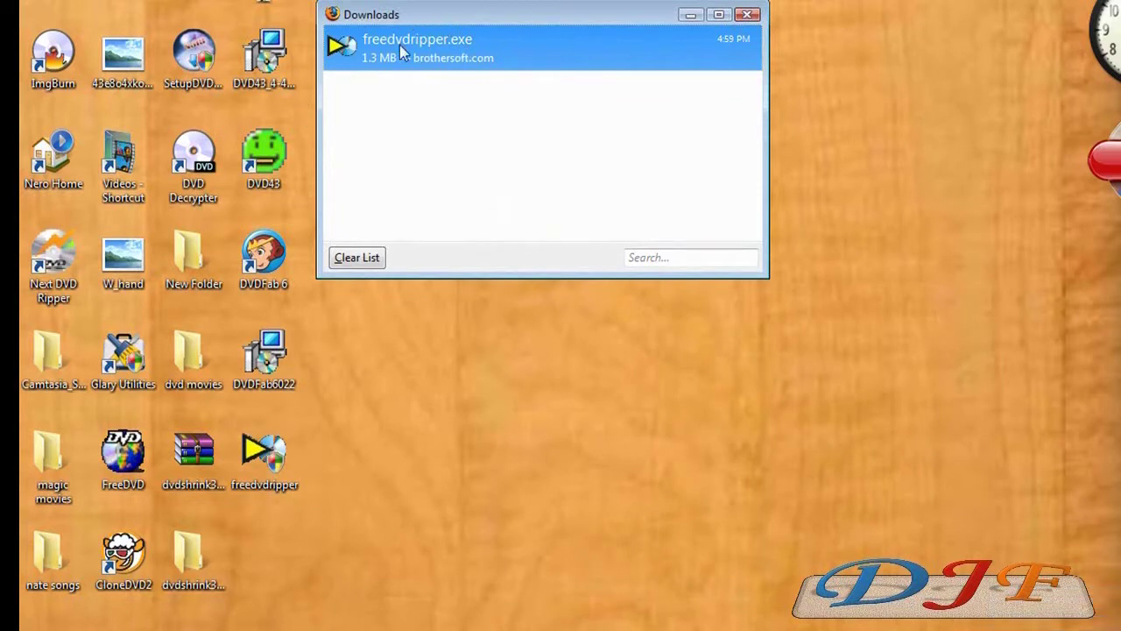
Step: Run the downloaded freedvdripper.exe and confirm the executable warning to install Free DVD Ripper
double_click(383, 51)
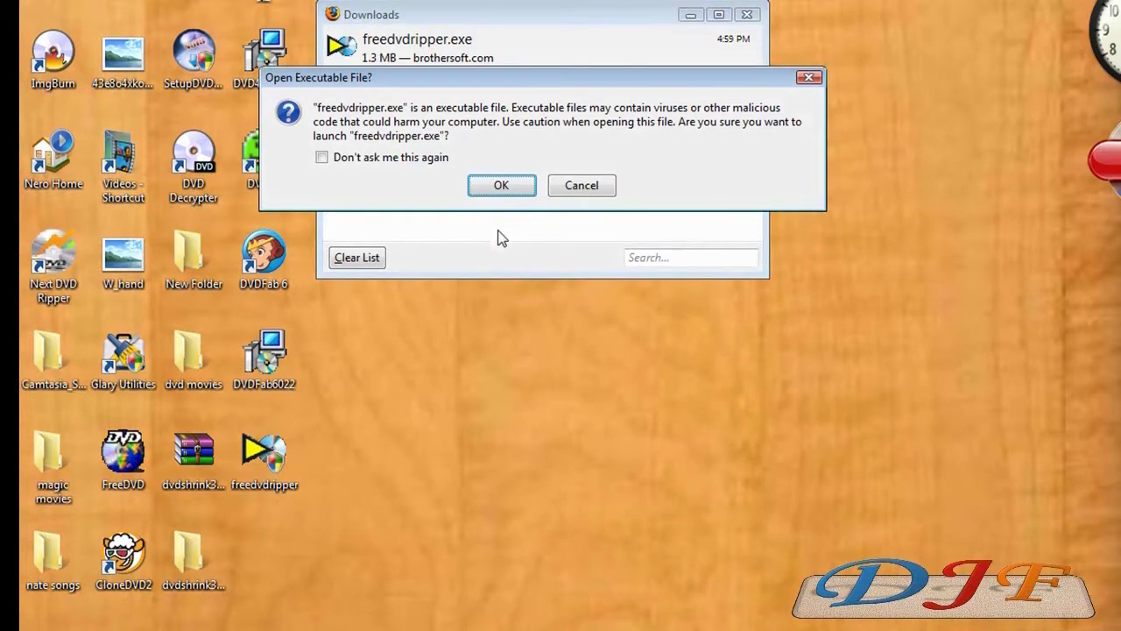
left_click(504, 187)
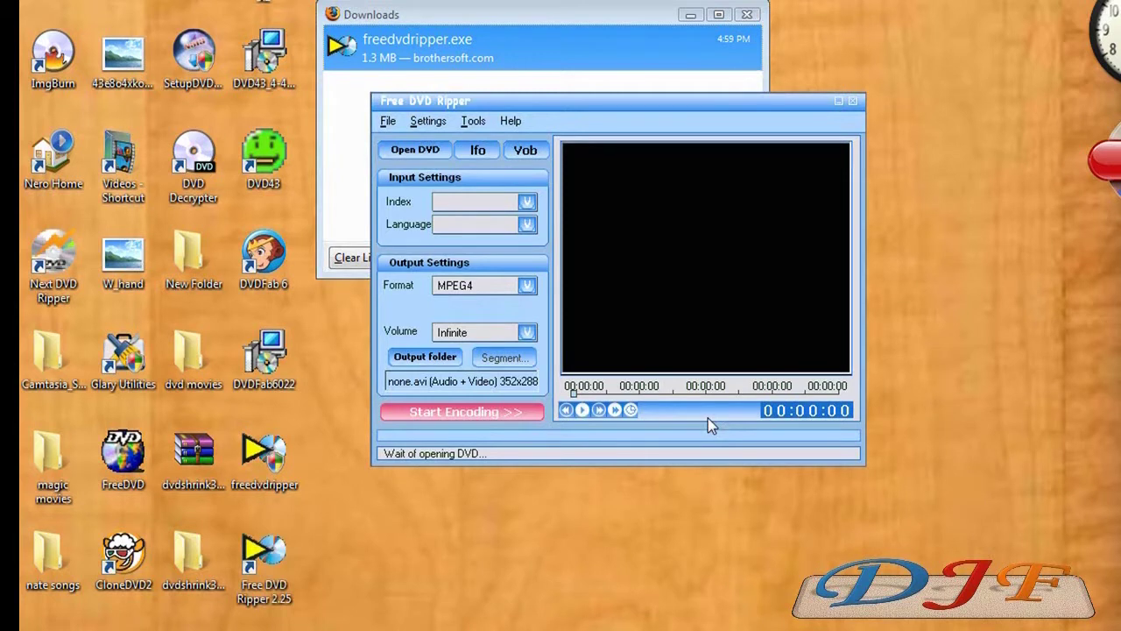
left_click(387, 122)
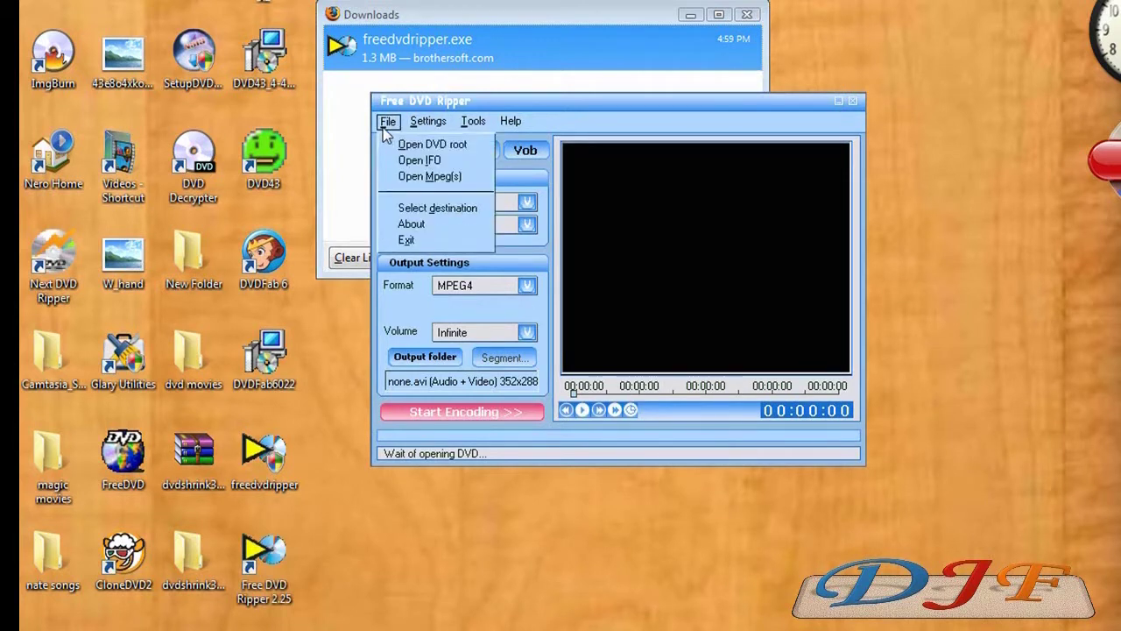
mouse_move(473, 125)
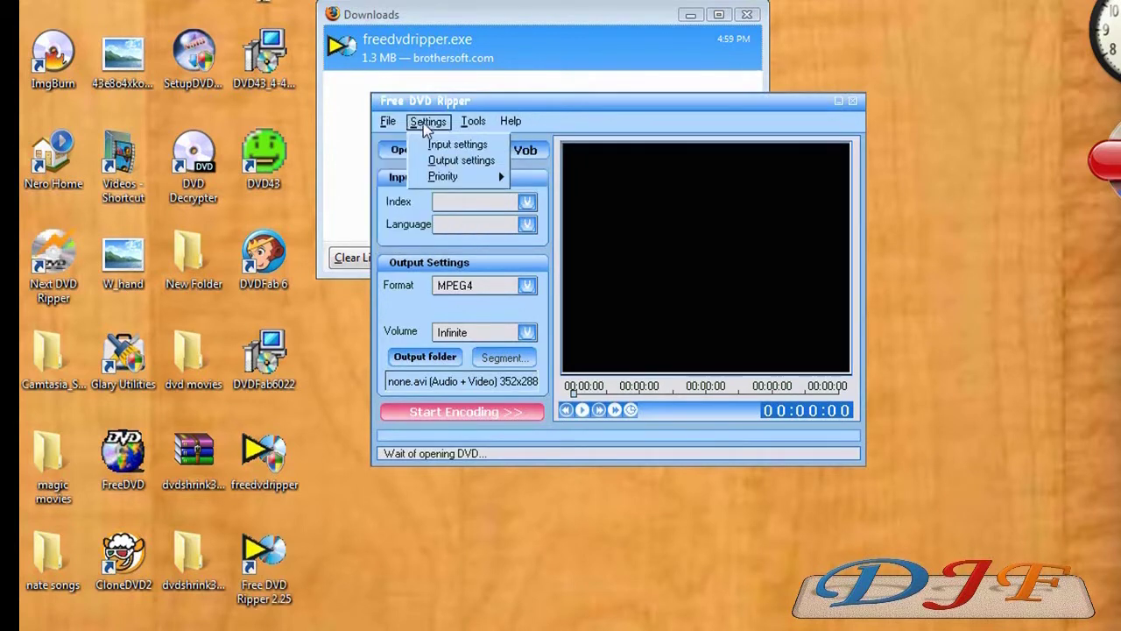
mouse_move(507, 176)
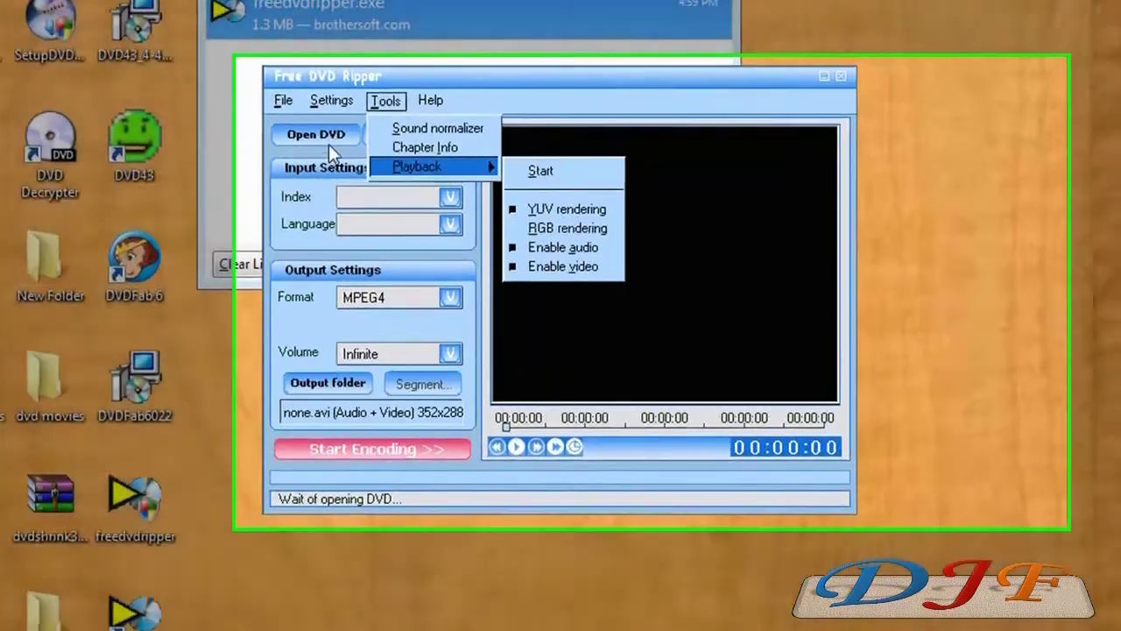
left_click(420, 152)
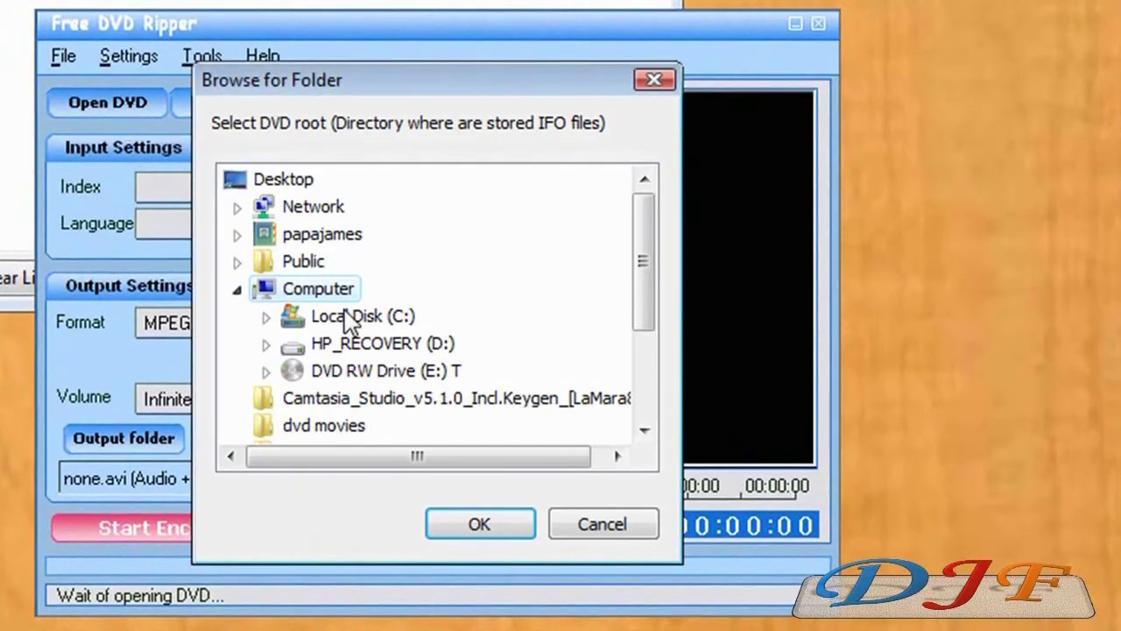
Step: Load Title01 from DVD RW Drive (E:) and dismiss the frame-rate warning
left_click(343, 382)
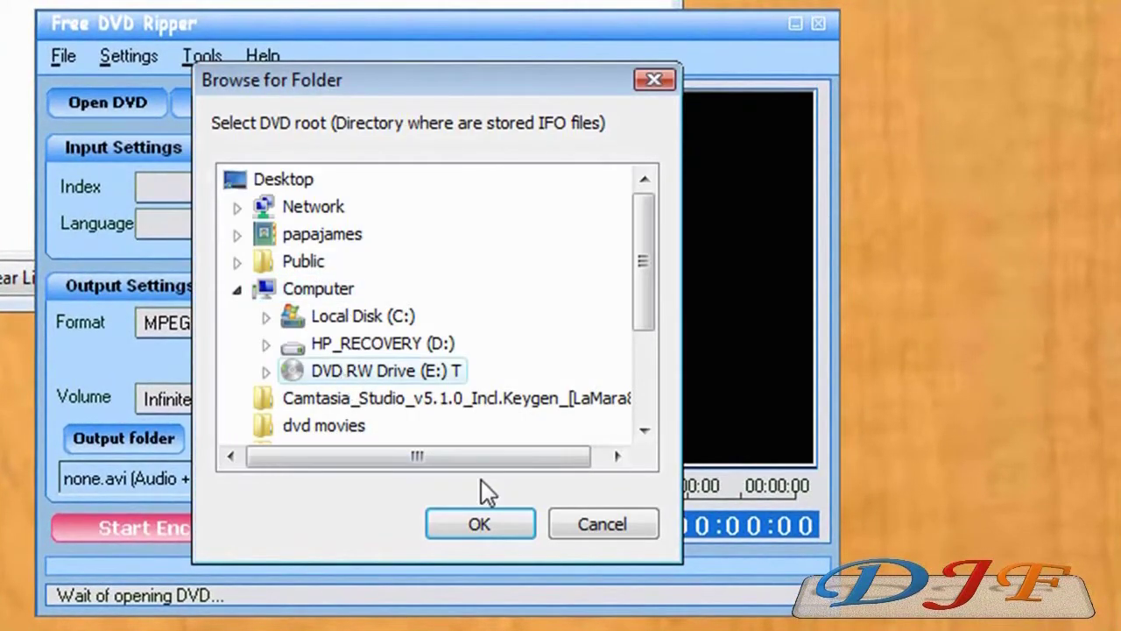
left_click(464, 524)
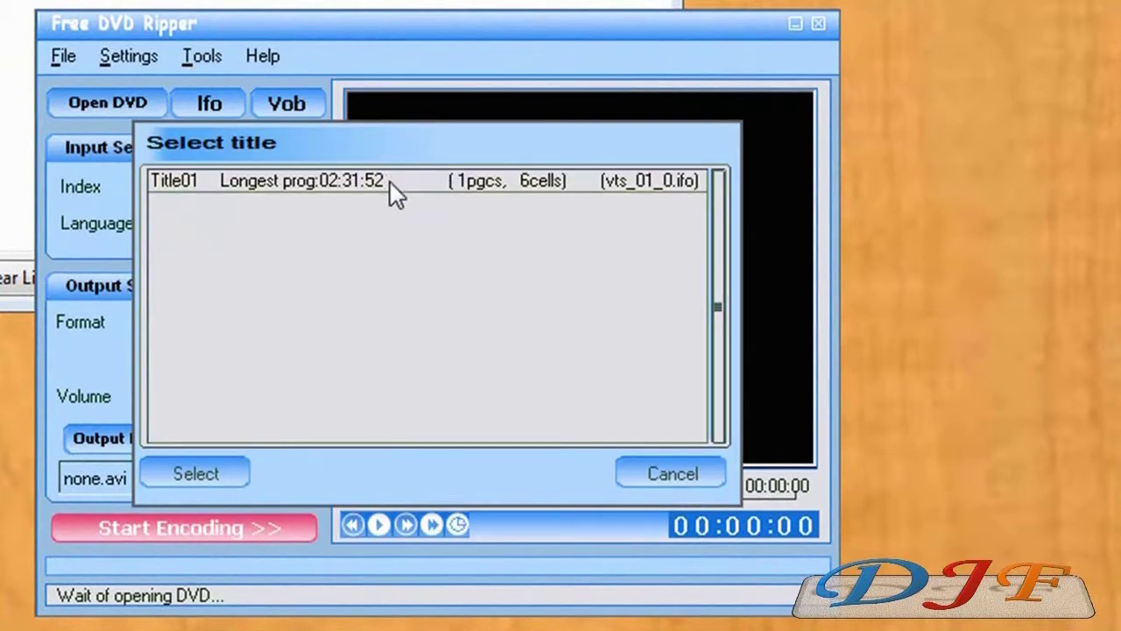
left_click(186, 469)
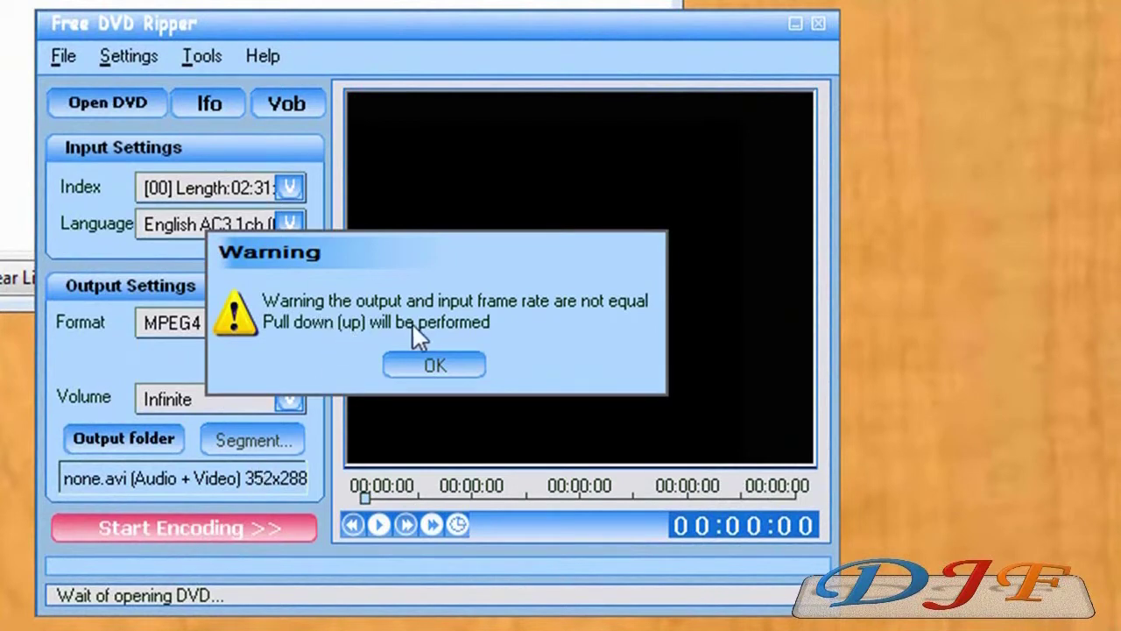
left_click(424, 370)
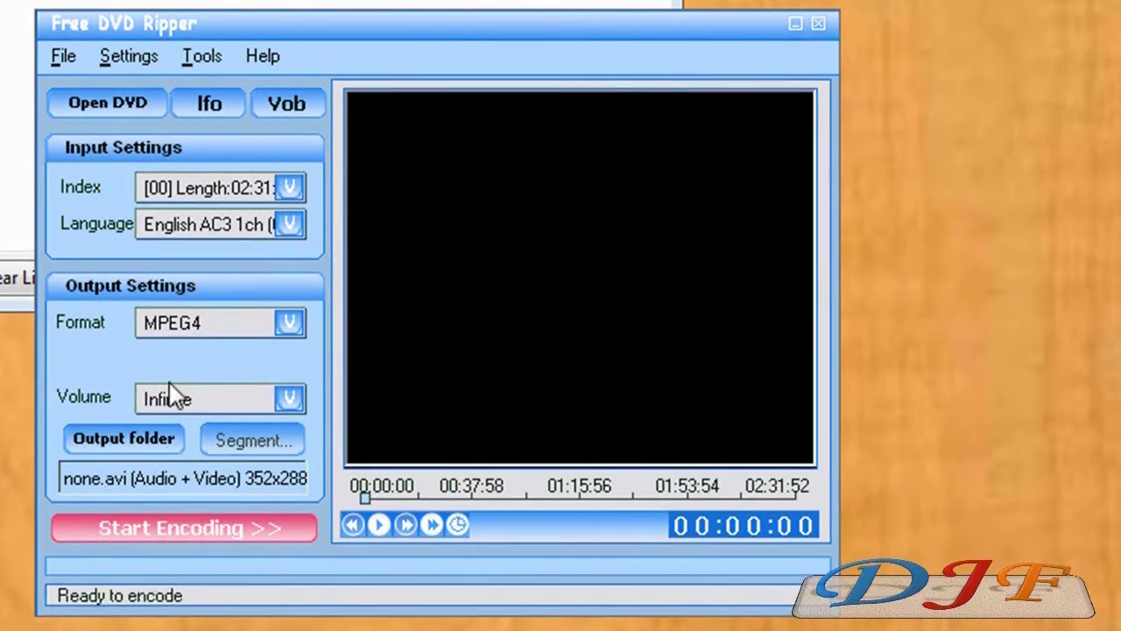
left_click(292, 323)
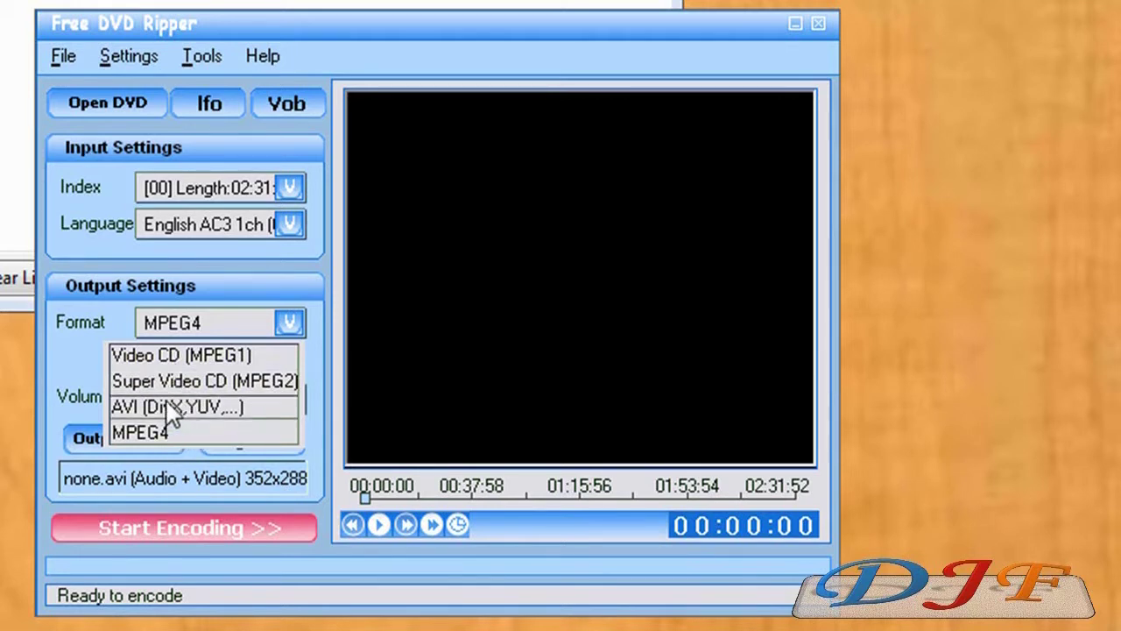
left_click(74, 356)
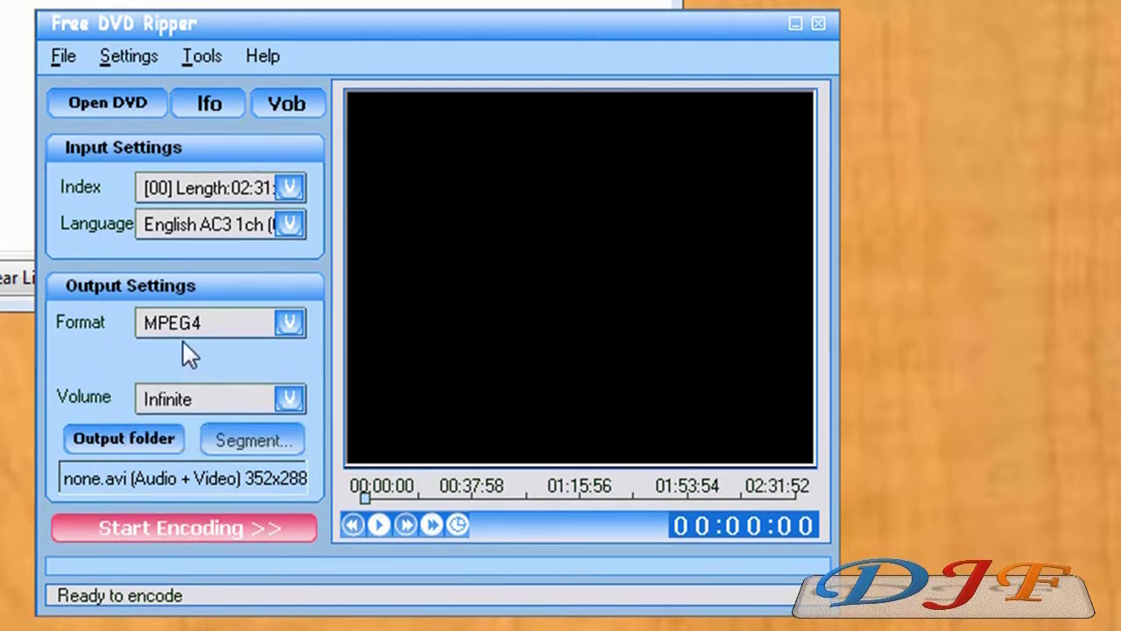
left_click(288, 323)
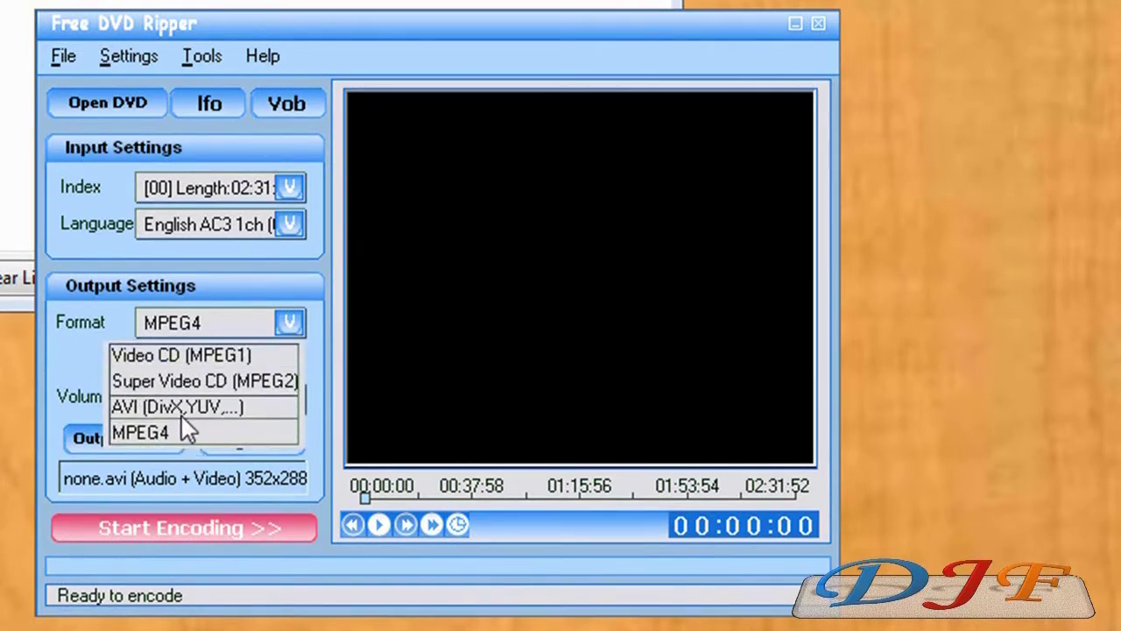
left_click(82, 357)
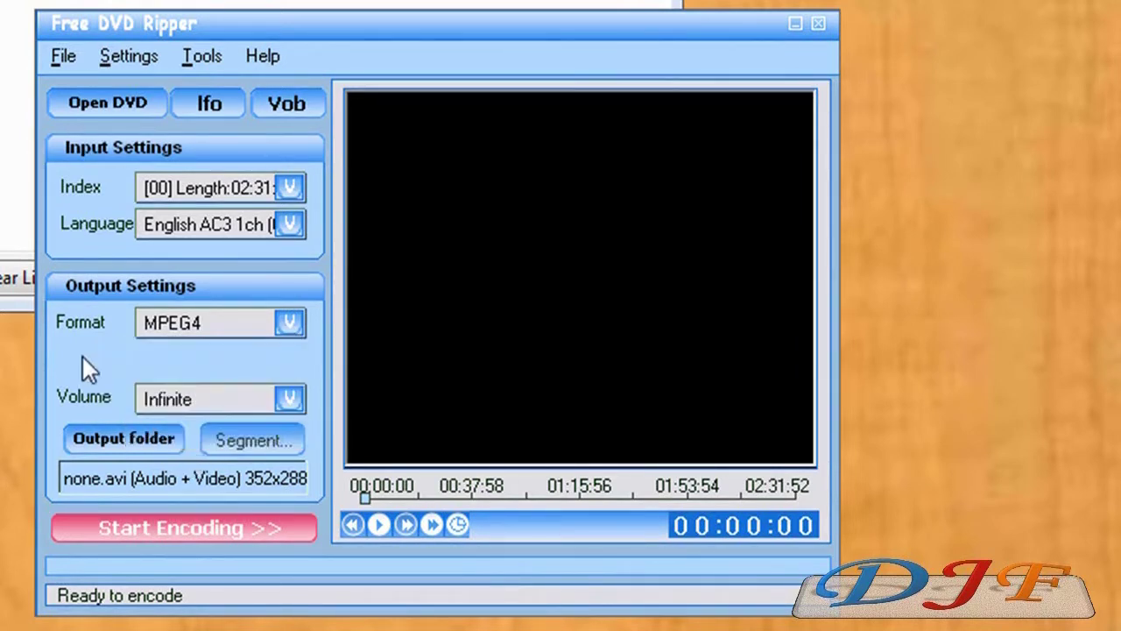
left_click(170, 523)
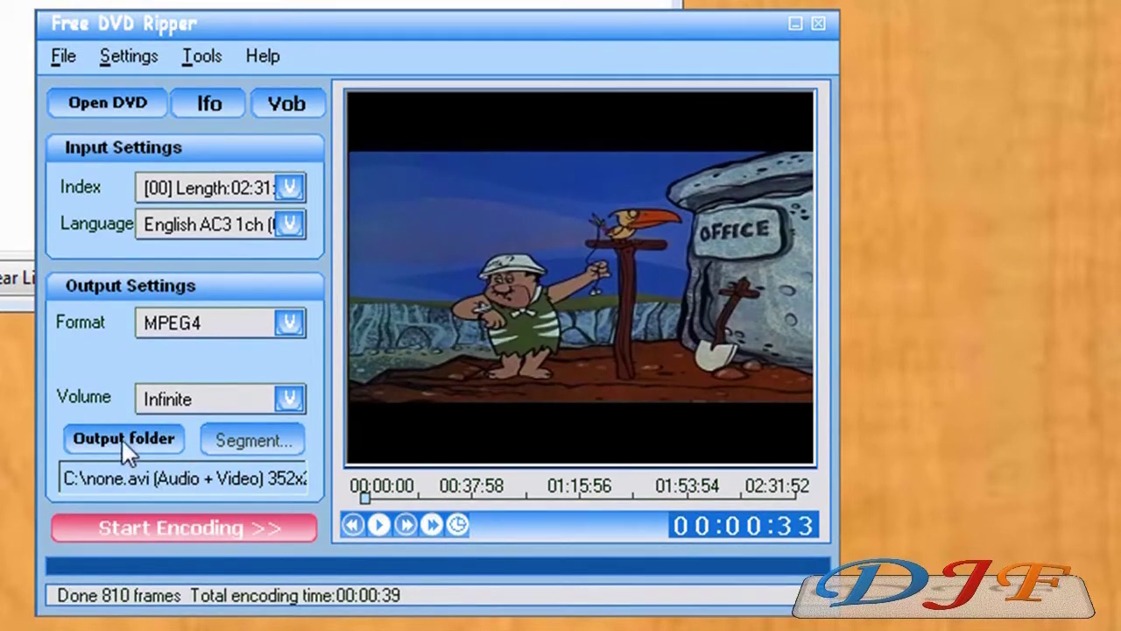
Step: Check the output paths C:\none.mpg and C:\none.avi, leaving them unchanged
left_click(121, 437)
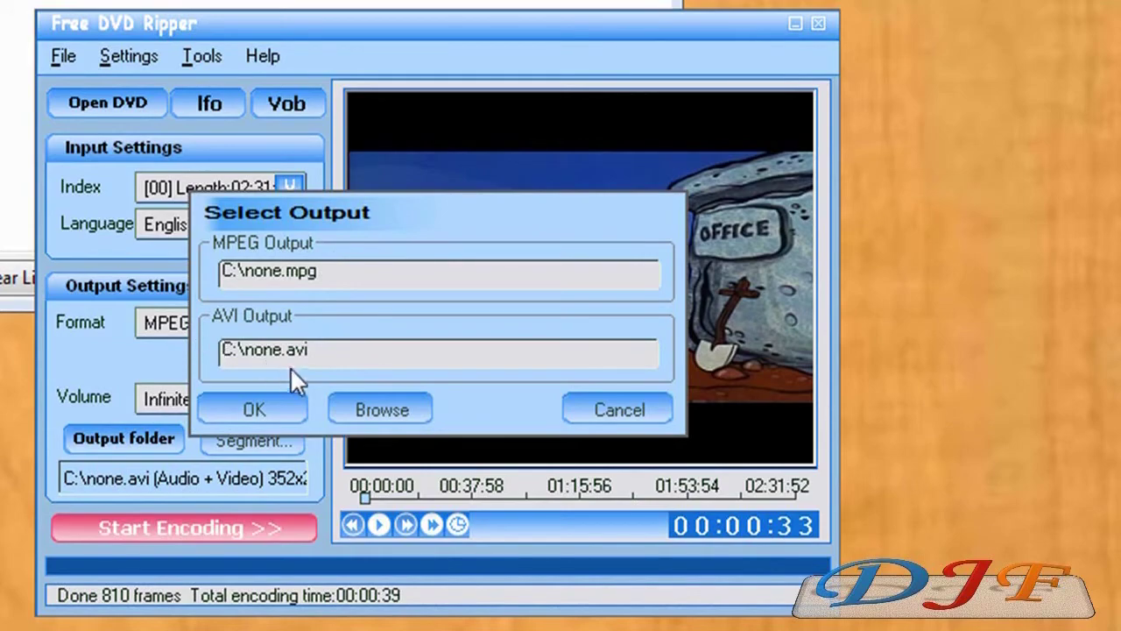
key("Escape")
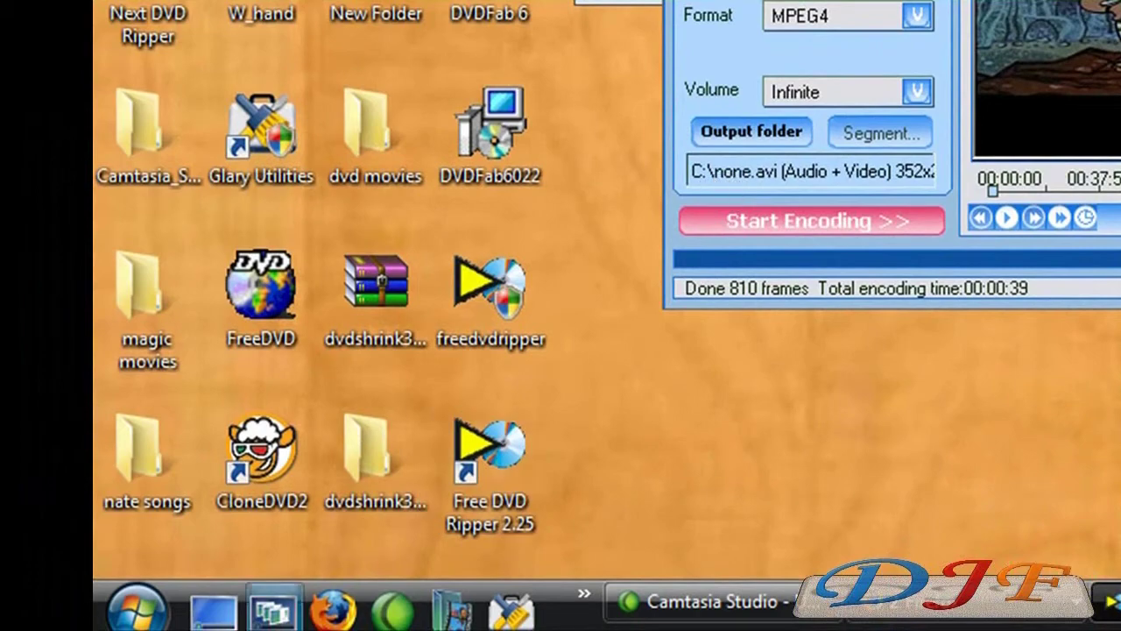
Step: Go through Start > Computer to Local Disk (C:) and play none.avi
left_click(137, 607)
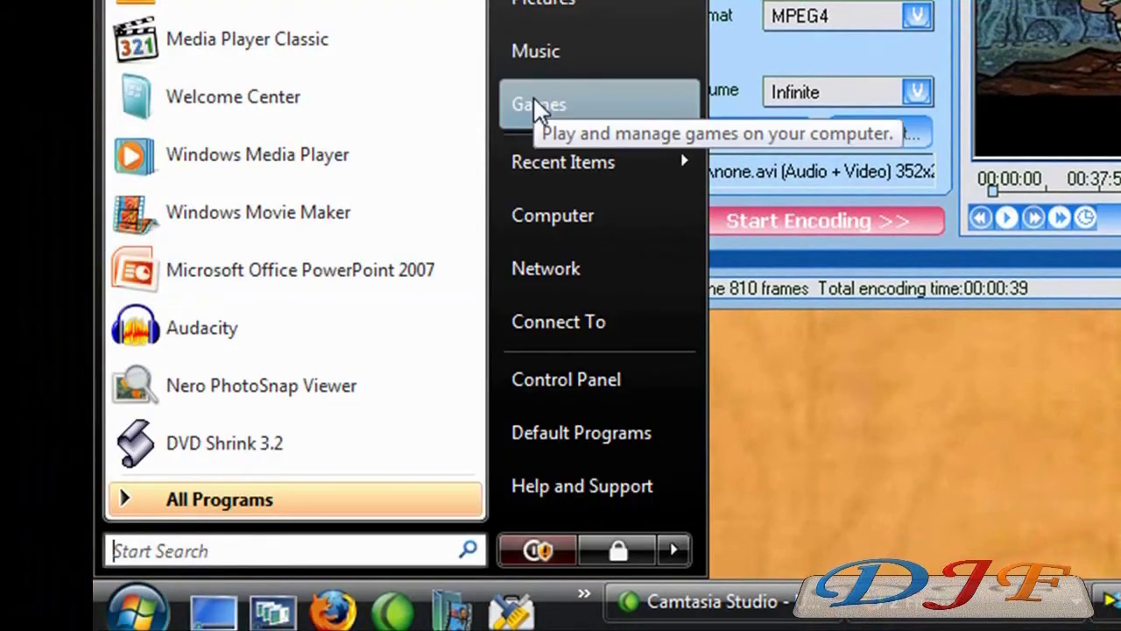
left_click(530, 214)
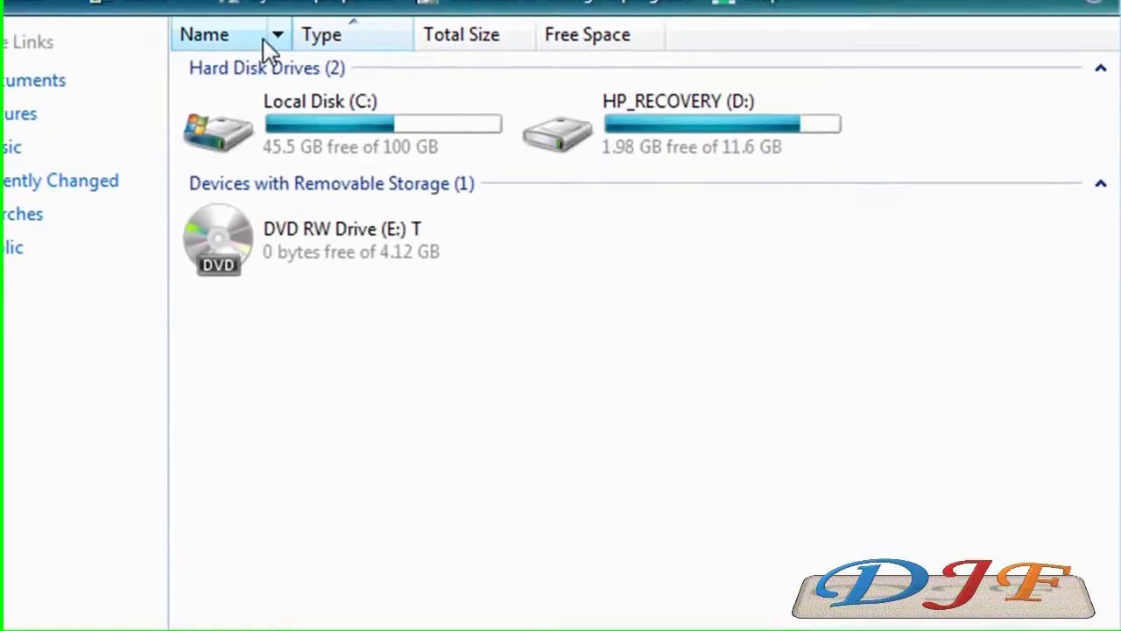
double_click(282, 147)
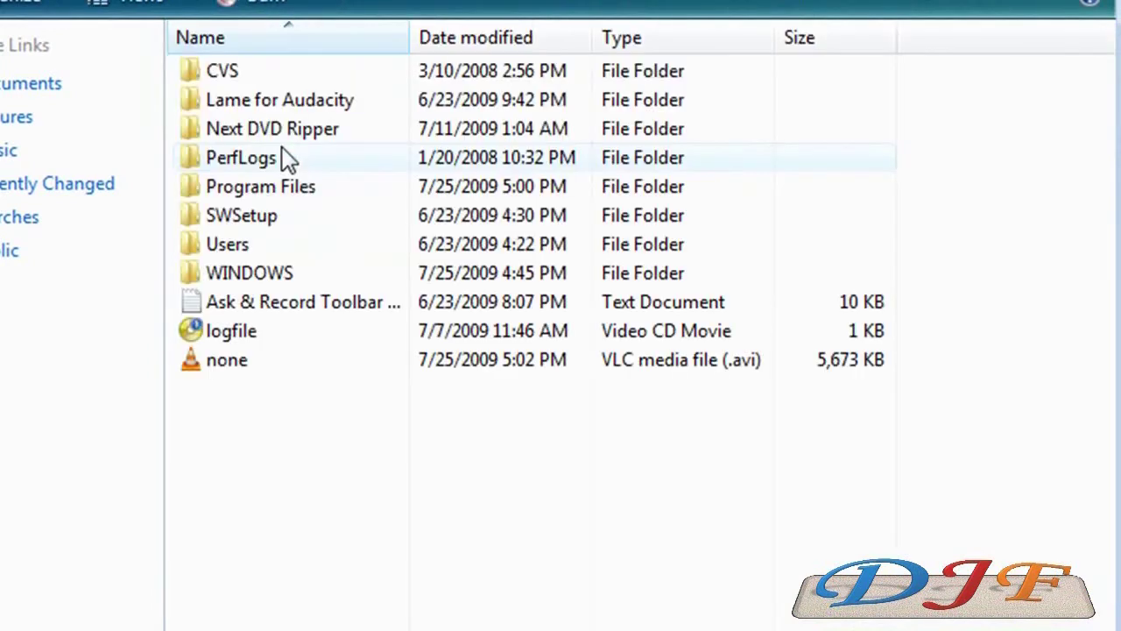
double_click(250, 365)
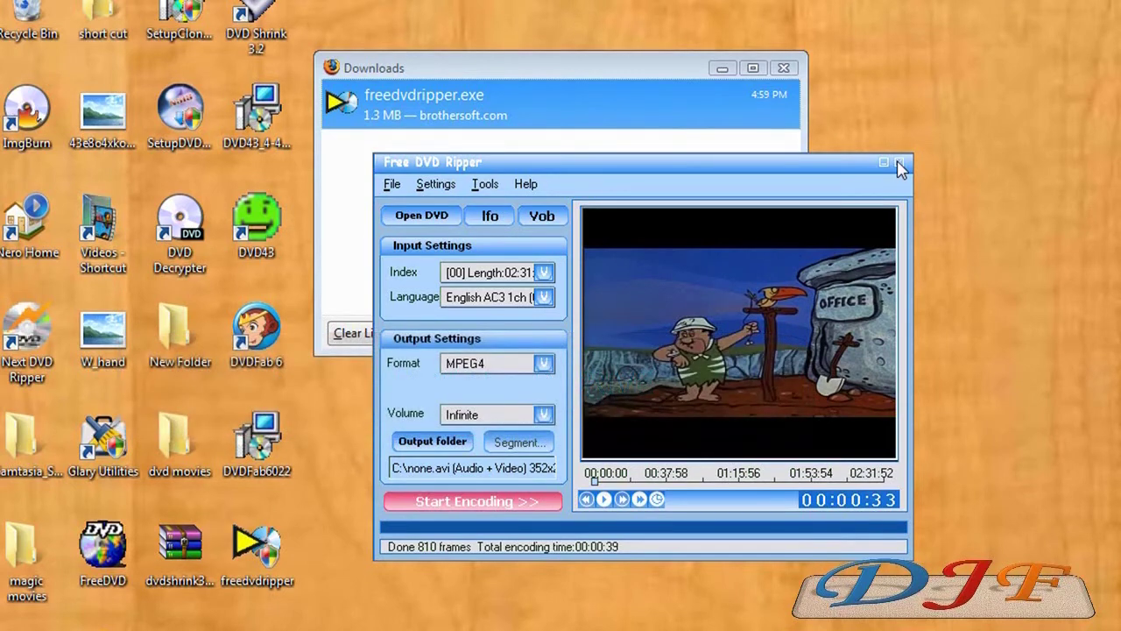
Step: Close Free DVD Ripper and return to the Brothersoft Free DVD Ripper 2.25 page in Firefox
left_click(899, 164)
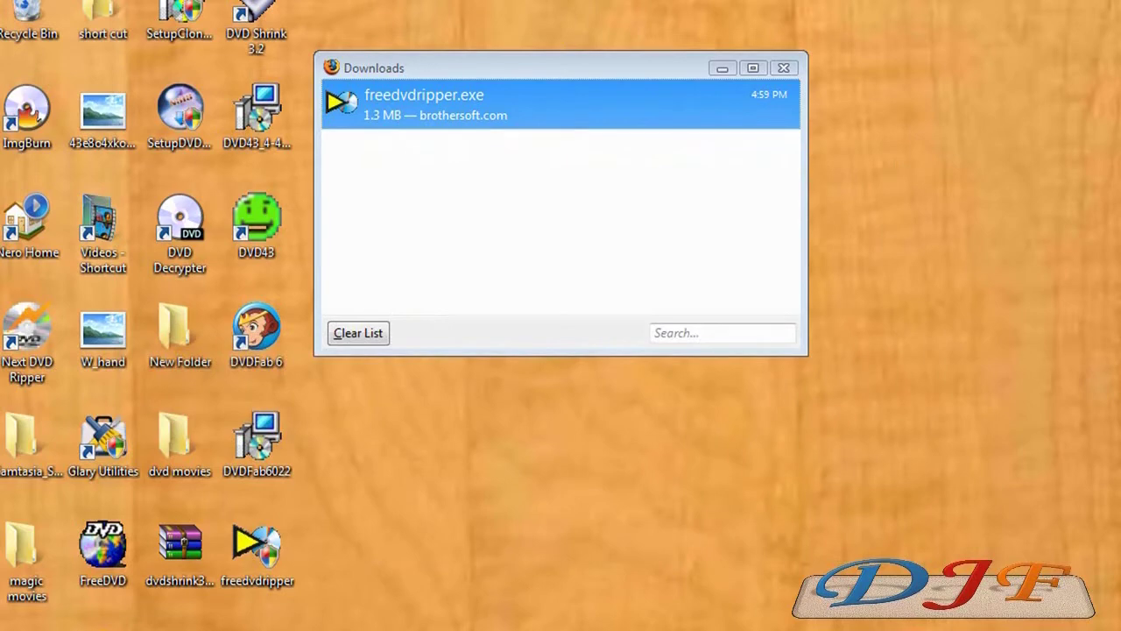
key("alt+Tab")
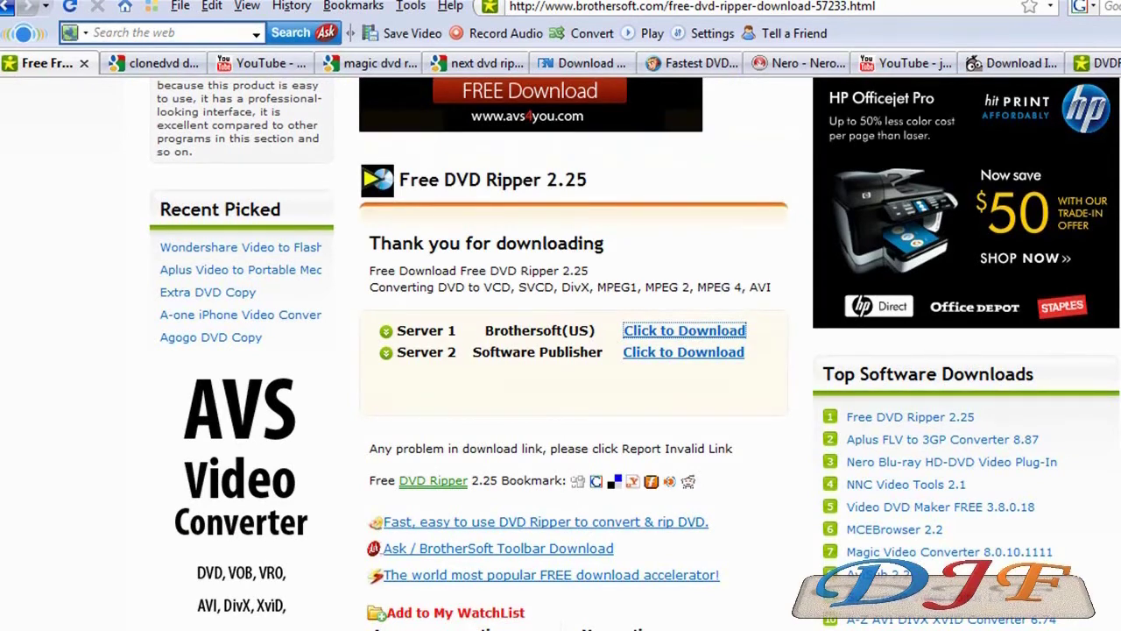
Step: Close the Free DVD Ripper download, clonedvd search and YouTube tabs
left_click(83, 70)
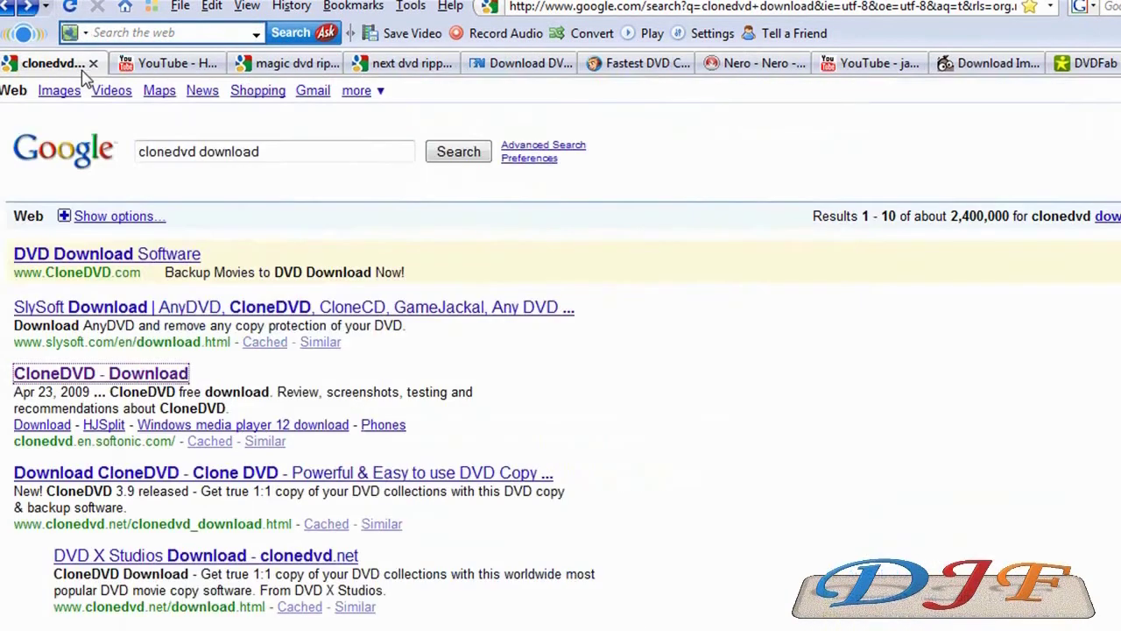
left_click(93, 64)
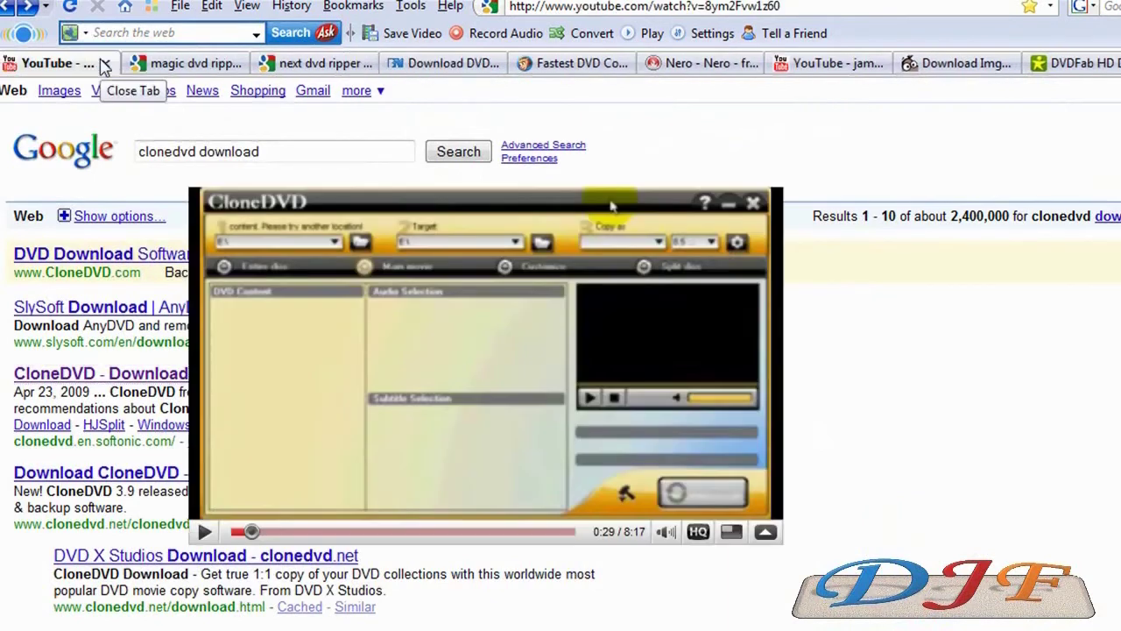
left_click(104, 64)
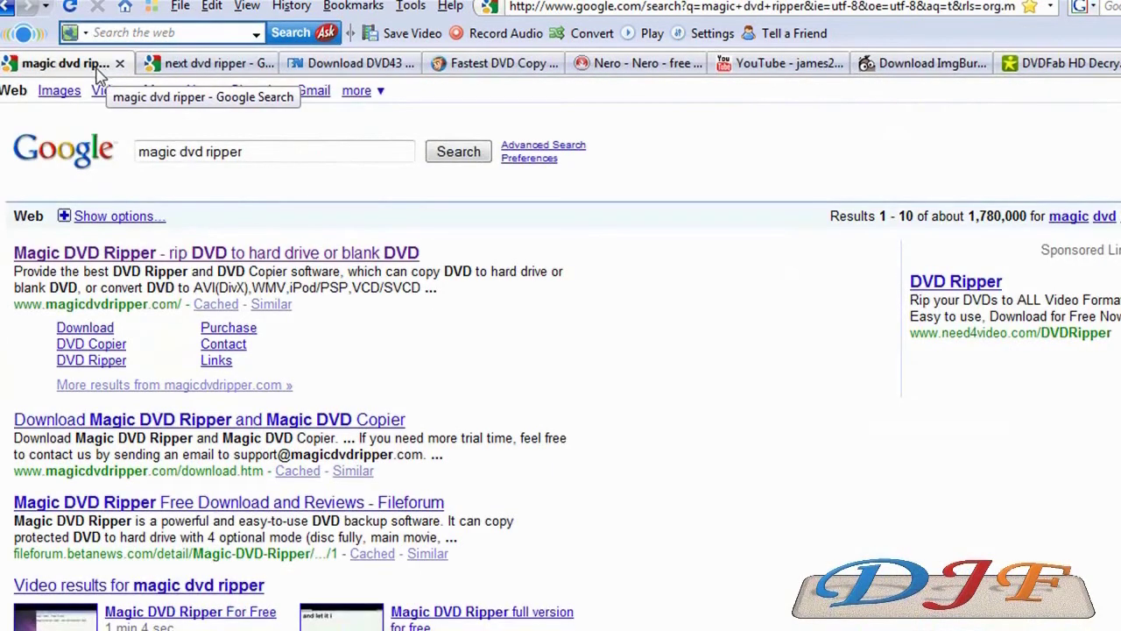
Step: Open the Magic DVD Ripper website from the search results
left_click(96, 70)
left_click(169, 151)
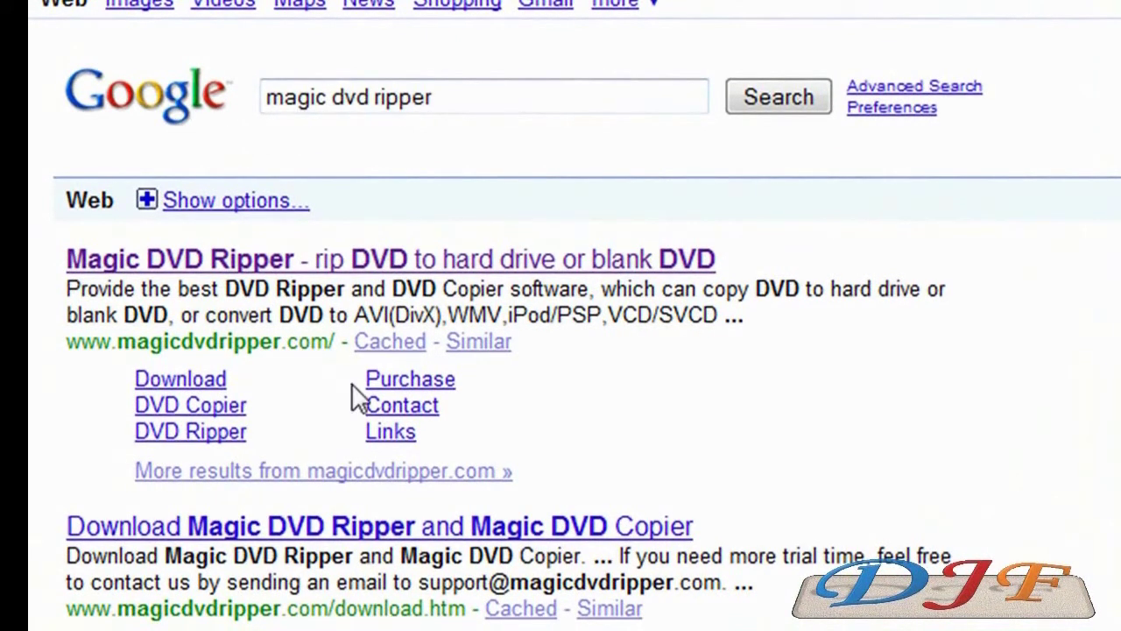
left_click(340, 254)
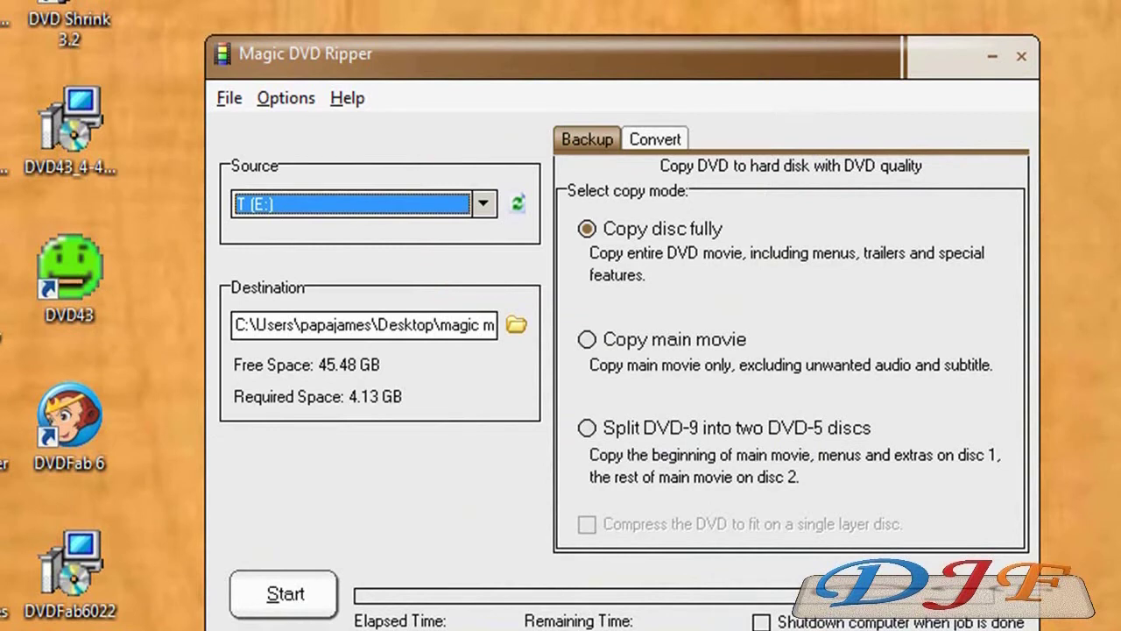
Step: Check Title 01's Convert settings, go back to the Backup copy modes, and select DVD43
left_click(653, 140)
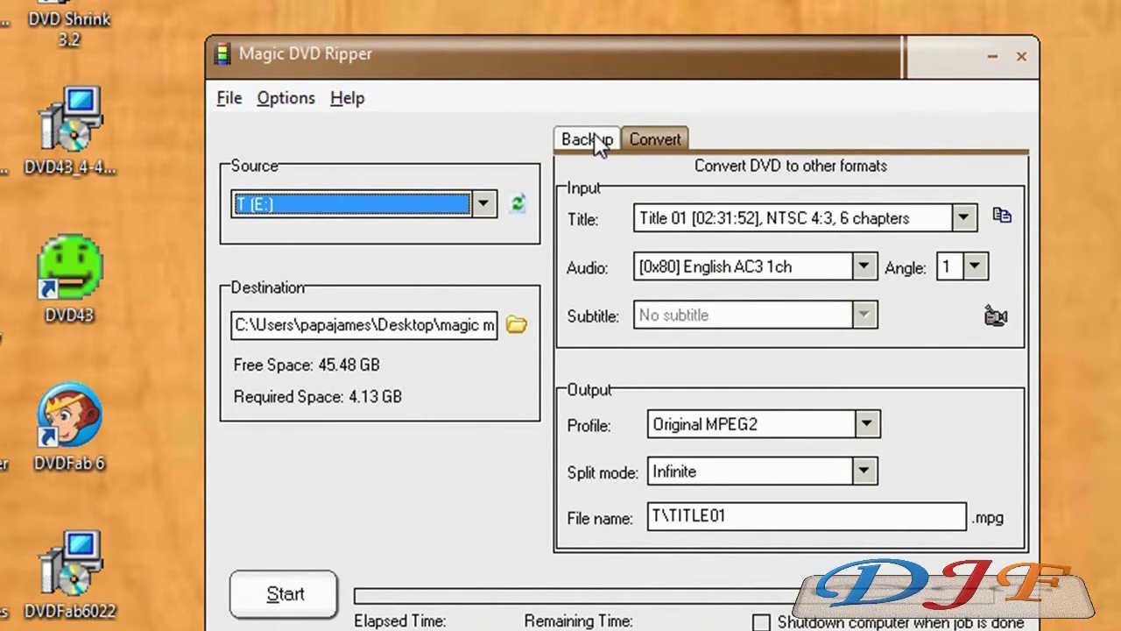
left_click(594, 140)
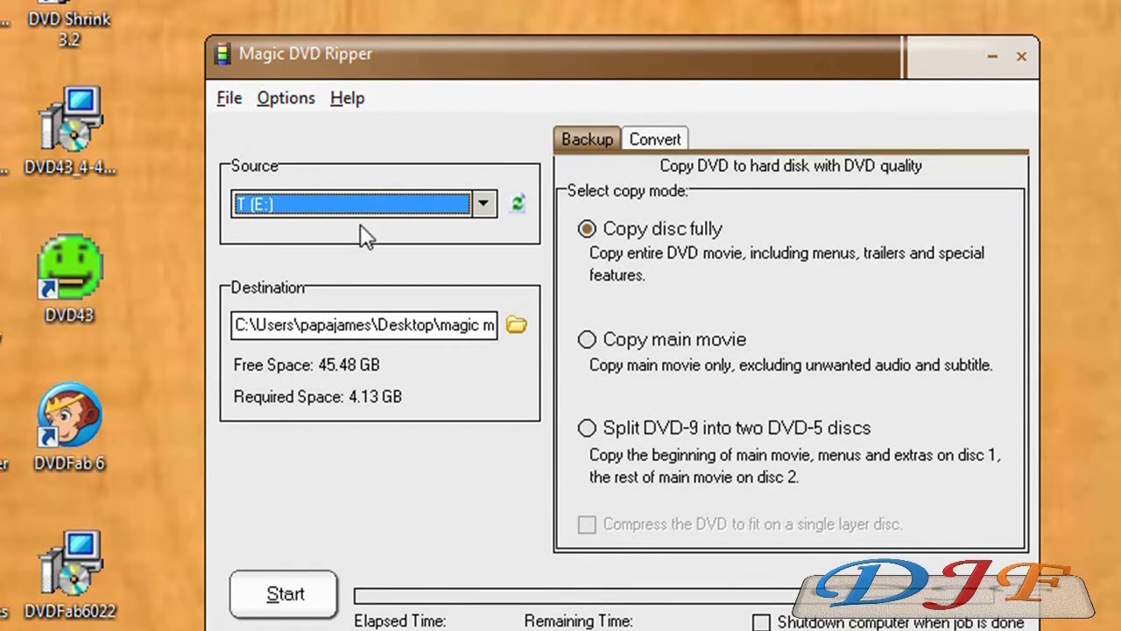
left_click(76, 294)
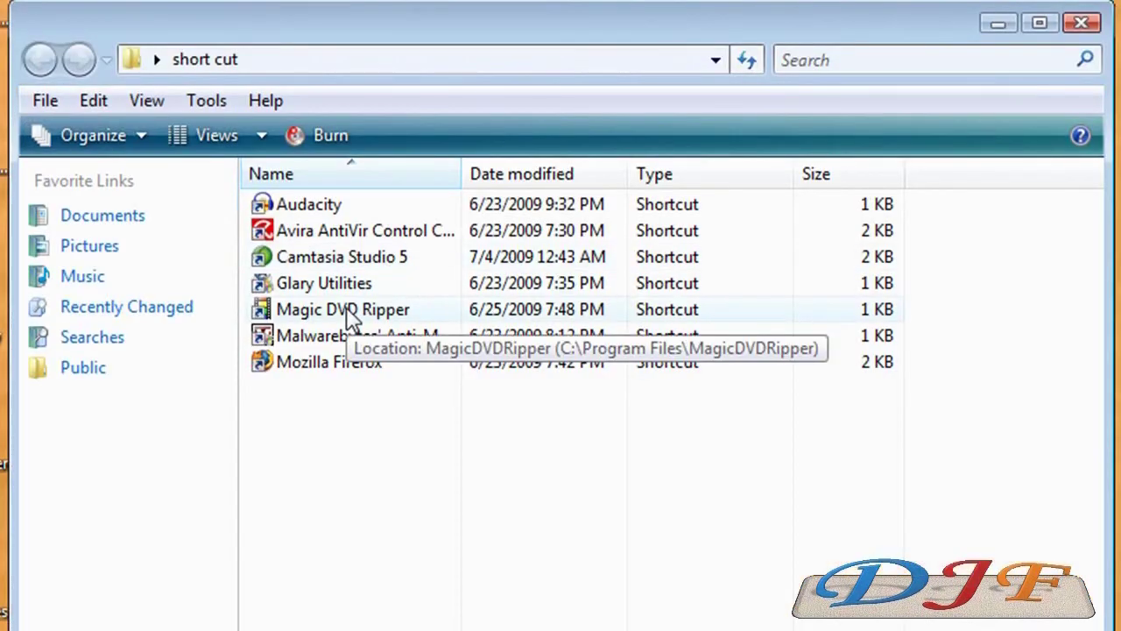
Step: Launch Magic DVD Ripper from its shortcut and close the short cut folder
double_click(346, 309)
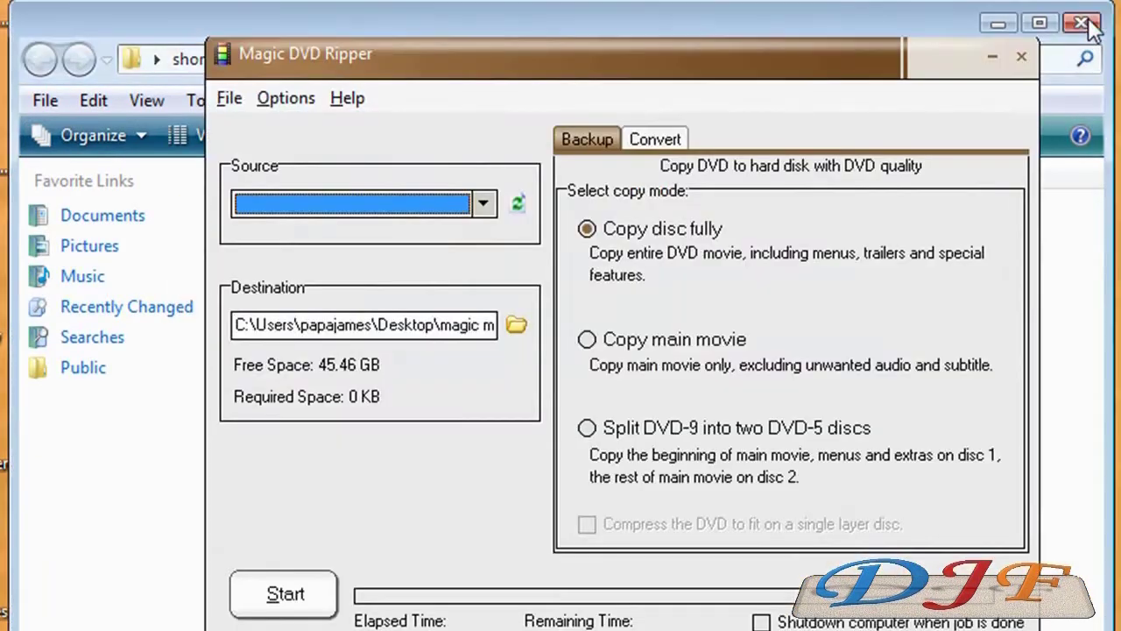
left_click(1081, 24)
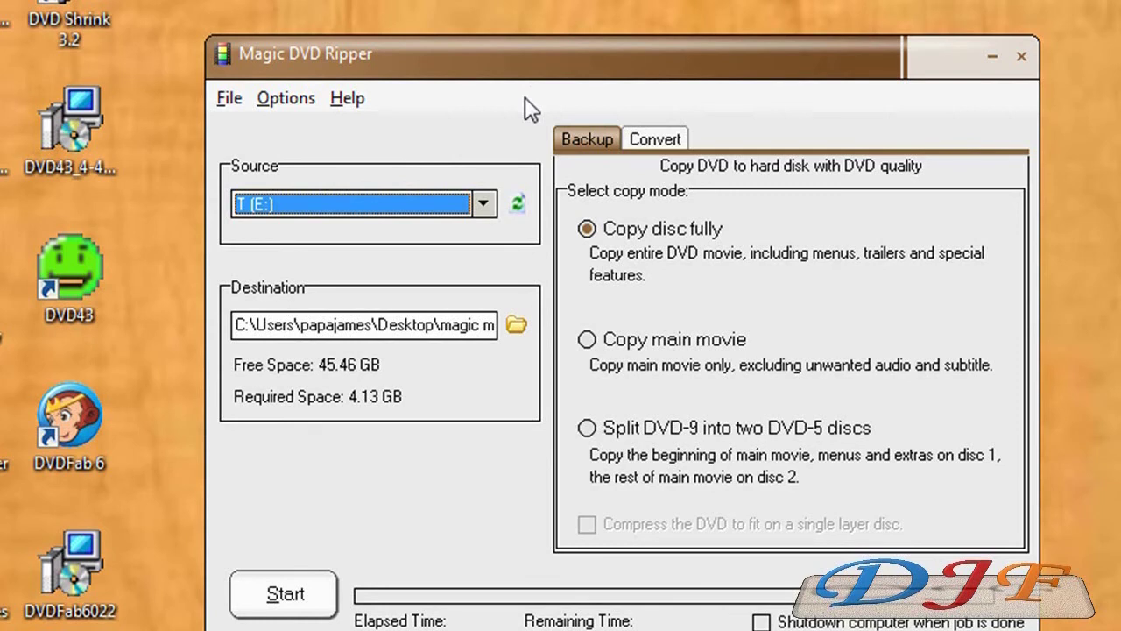
Step: Switch to the Convert page to load Title 01 with the Original MPEG2 profile
left_click(653, 139)
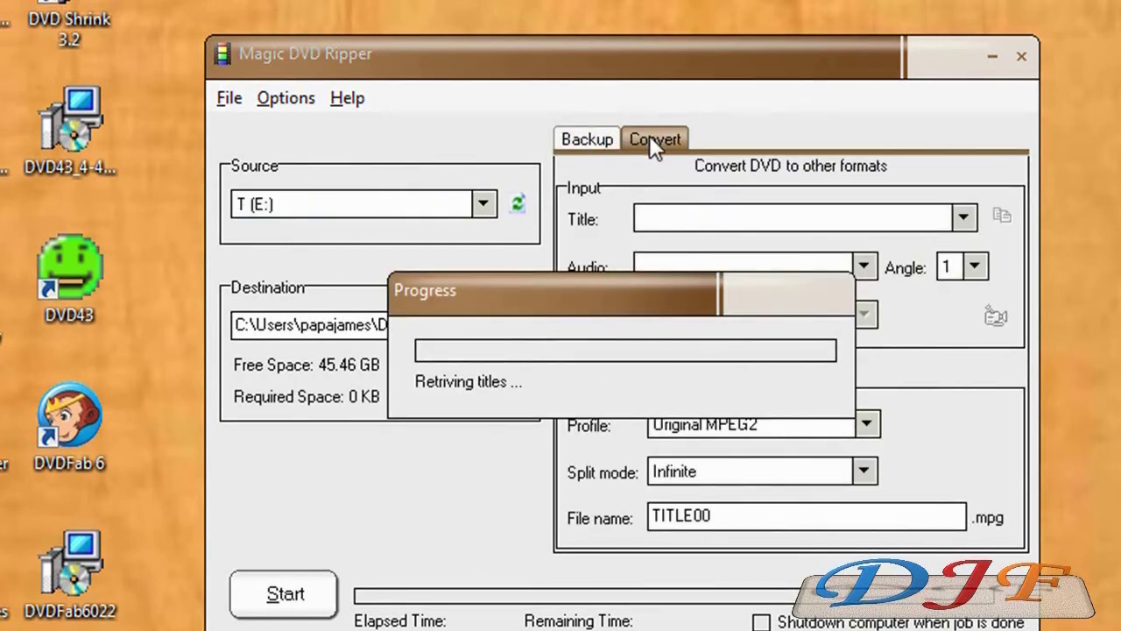